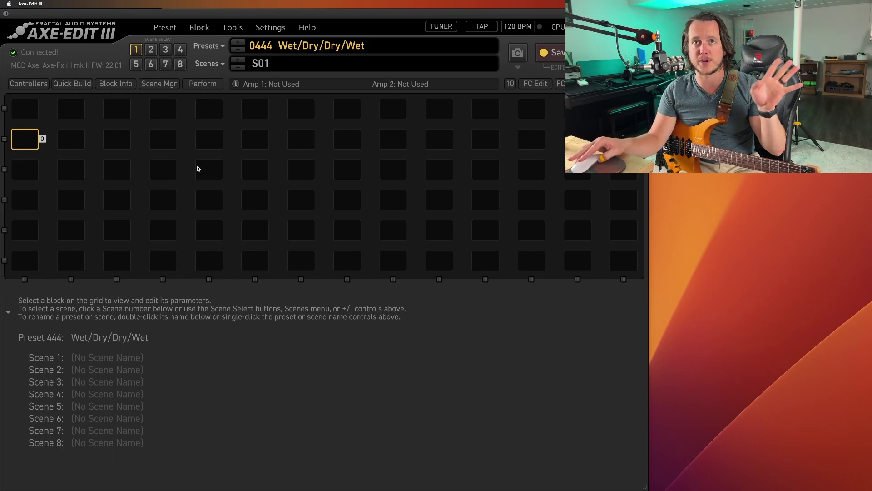
key(ctrl+Right)
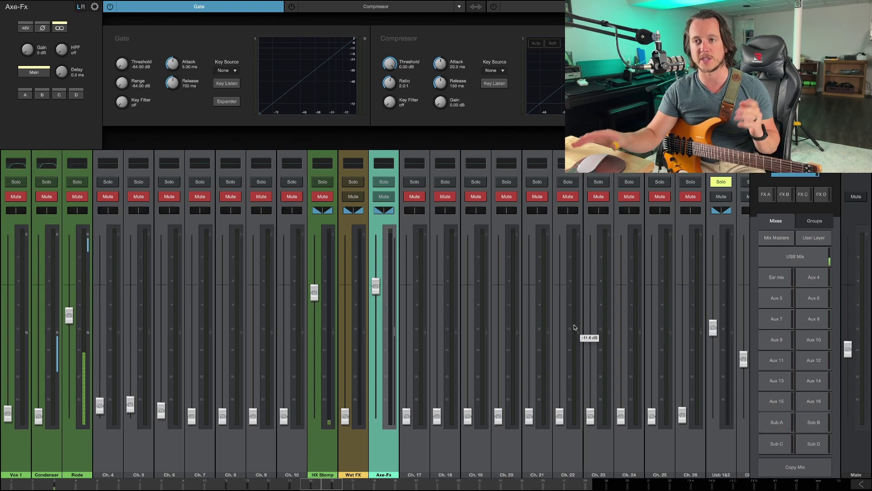
key(ctrl+Left)
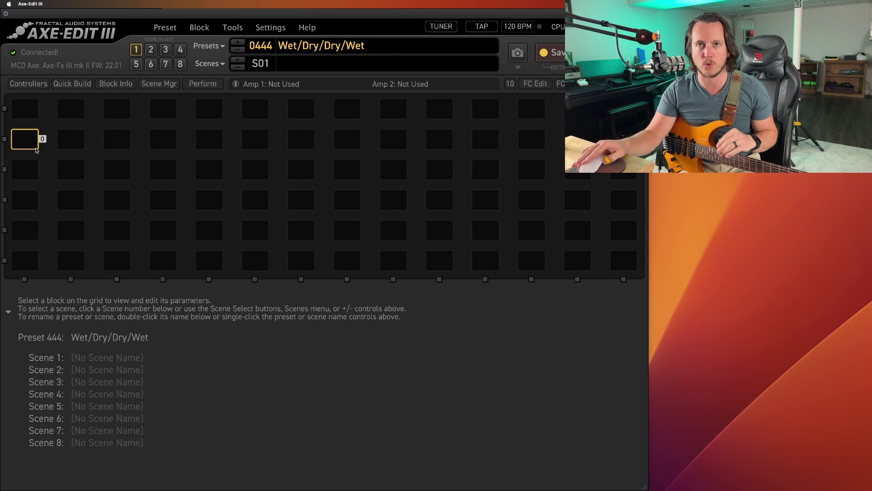
Place an Input 1 block in the first cell of row 2
click(29, 141)
mouse_move(68, 187)
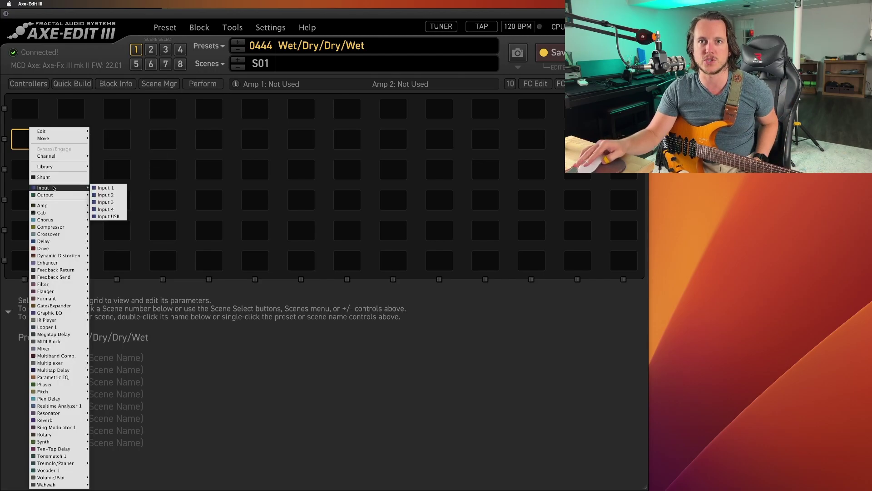
click(100, 190)
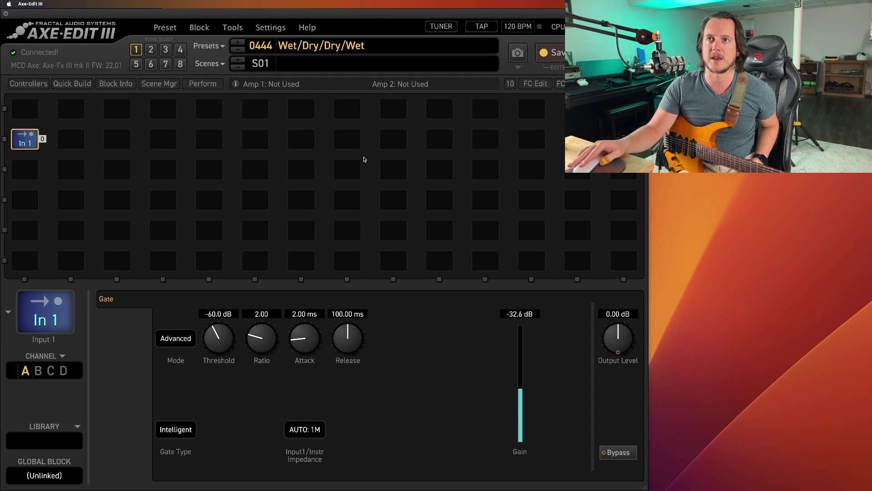
Add Output 1 in column 8 and cable In 1 through the shunts to it
click(348, 143)
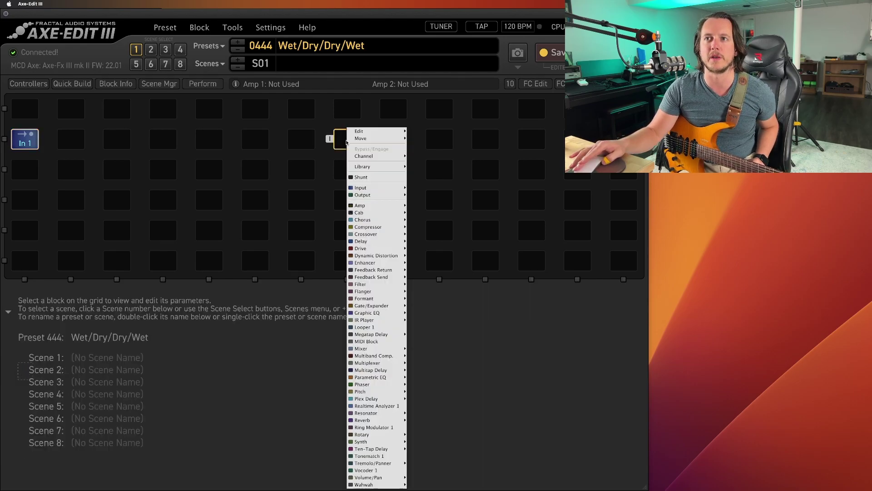
mouse_move(375, 198)
click(424, 195)
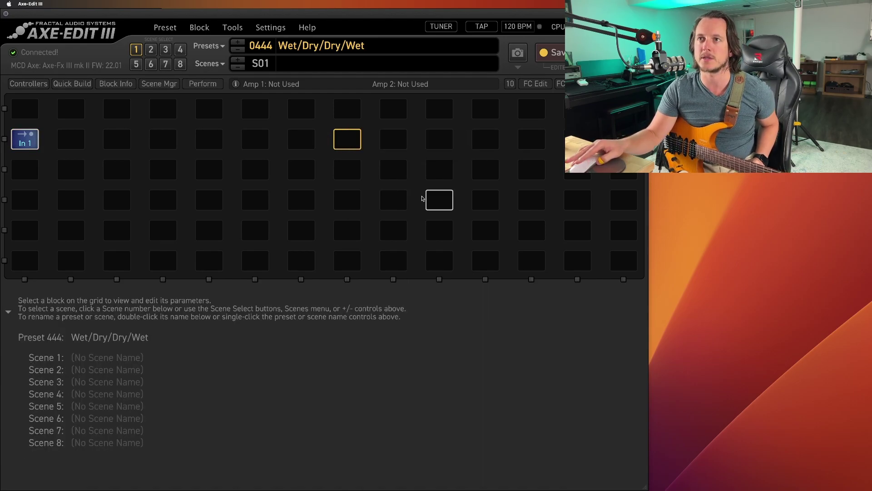
drag(45, 143, 117, 144)
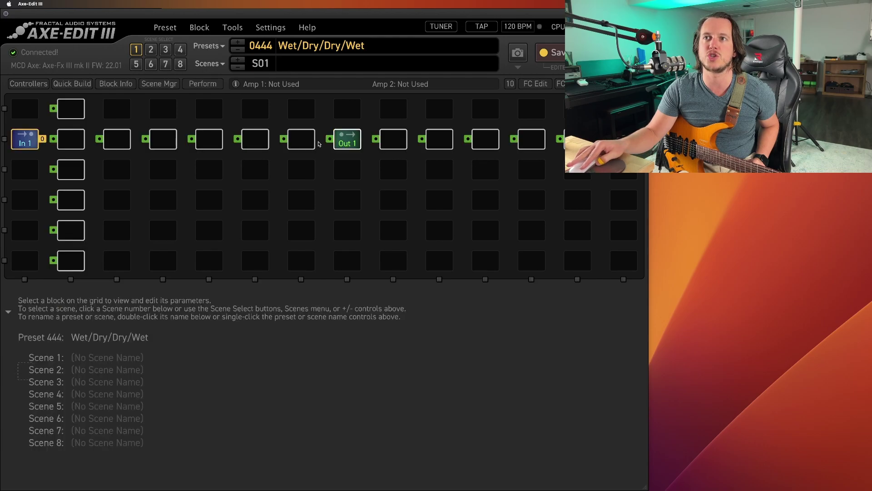
drag(319, 144, 330, 140)
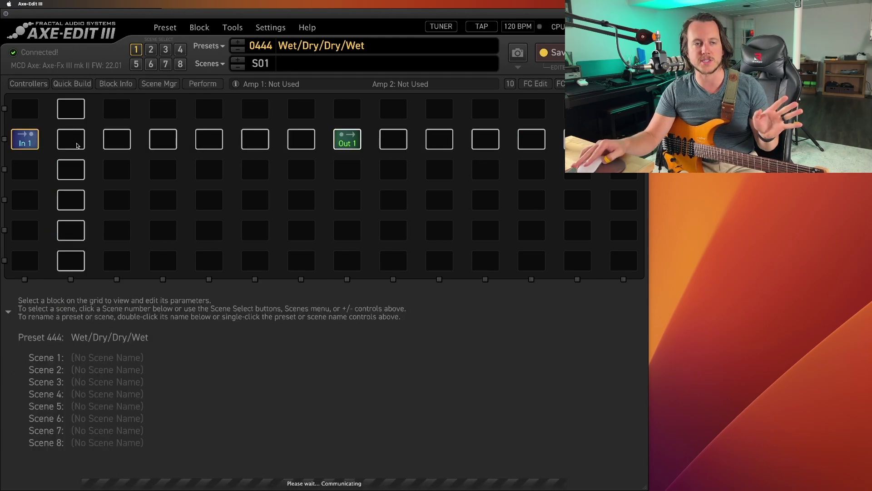
Insert Amp 1 in column 5 of row 2 with a Cab block after it
click(236, 160)
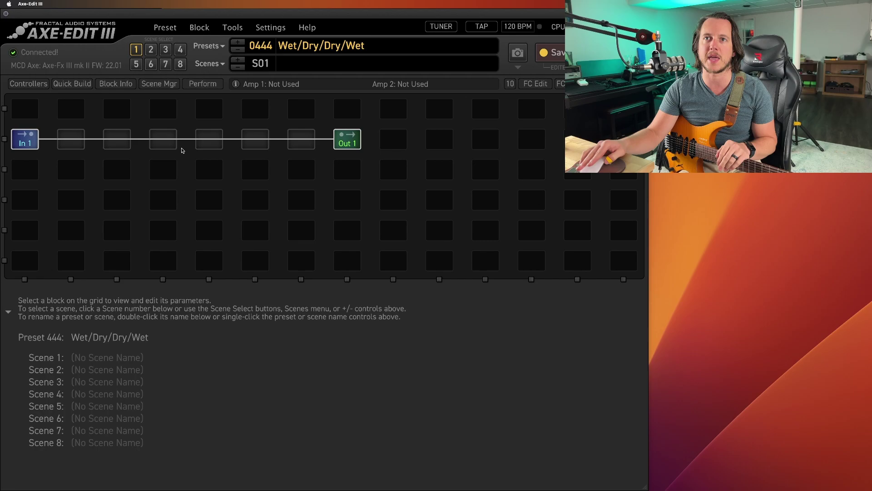
right_click(200, 149)
mouse_move(244, 209)
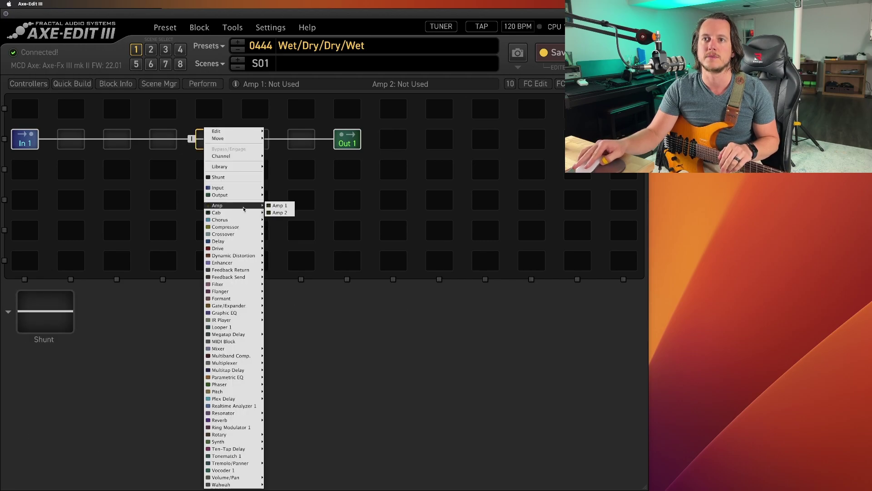
click(279, 205)
right_click(249, 143)
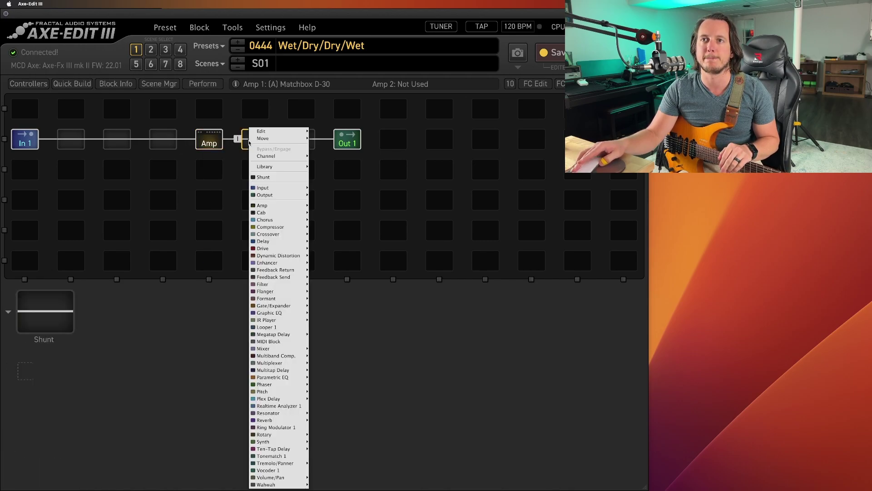
mouse_move(273, 205)
click(321, 214)
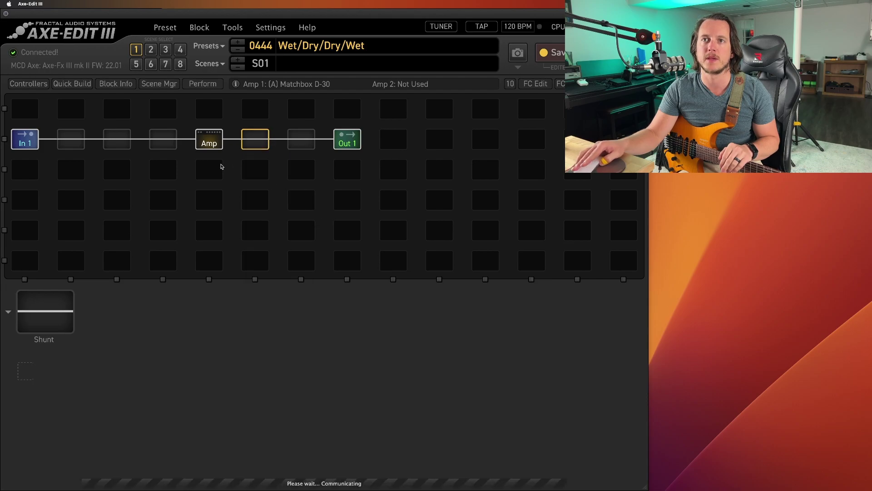
Place Amp 2 and Cab 2 in row 3, columns 5 and 6
right_click(221, 166)
mouse_move(232, 188)
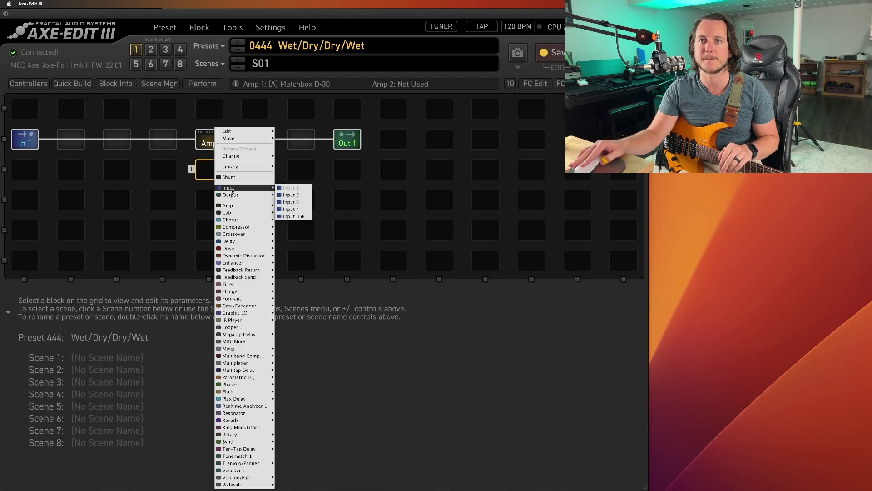
mouse_move(241, 205)
click(288, 213)
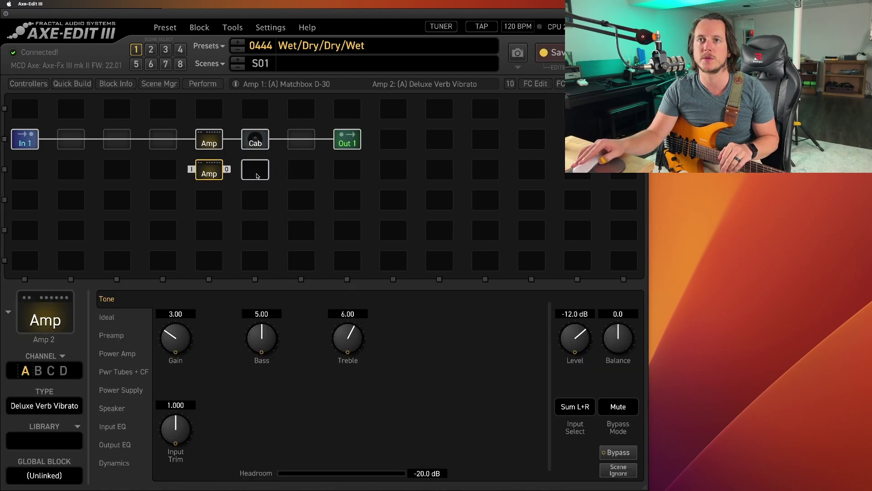
right_click(257, 176)
mouse_move(279, 212)
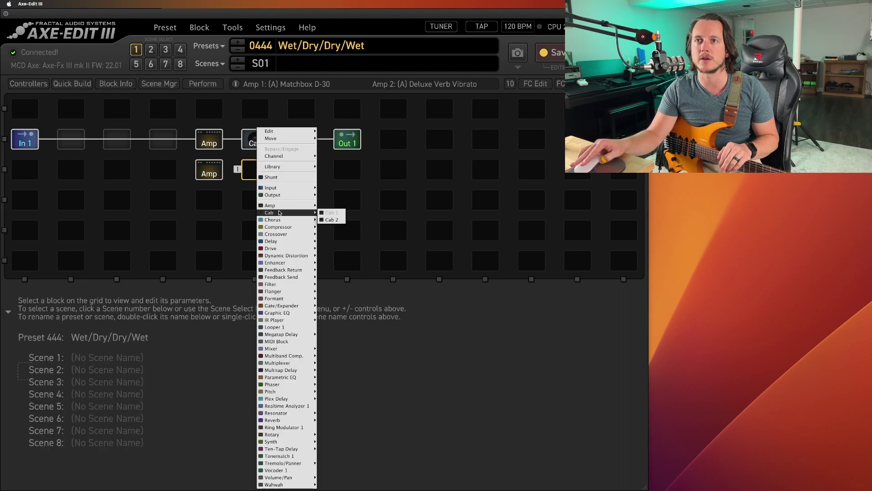
click(332, 221)
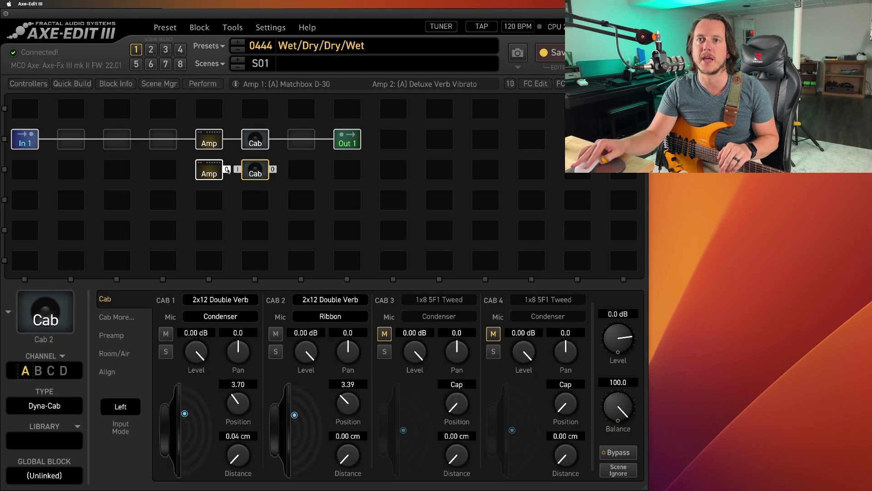
Cable row 3's Amp into its Cab, splitting from column 4 and merging back into row 2
drag(228, 170, 193, 164)
drag(272, 171, 284, 139)
drag(351, 144, 389, 144)
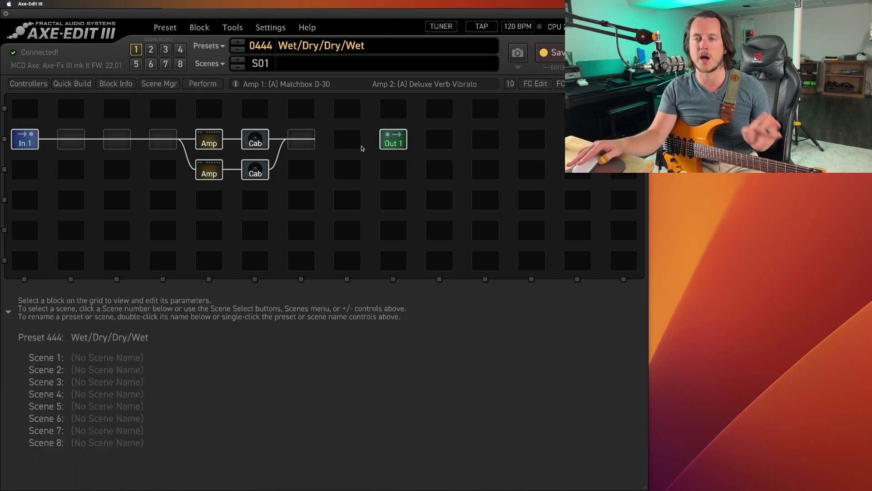
Replace the column 7 shunt with a Delay 1 block and bypass it
click(303, 136)
right_click(304, 137)
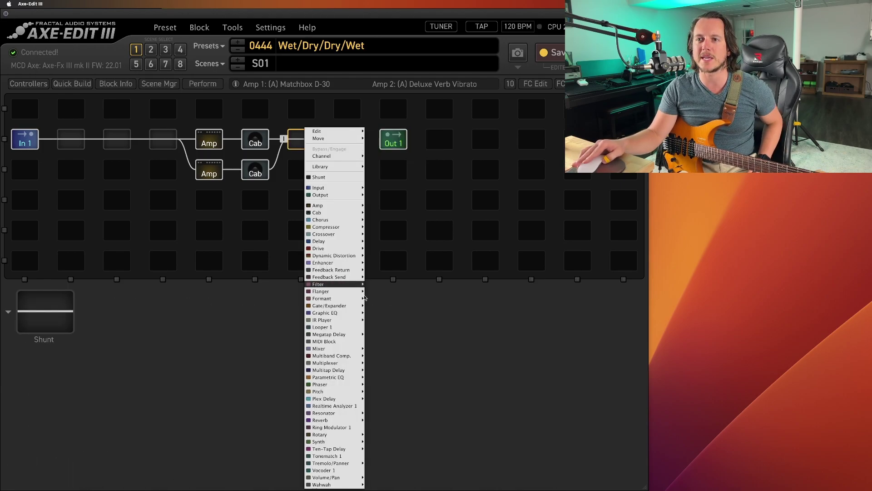
mouse_move(342, 246)
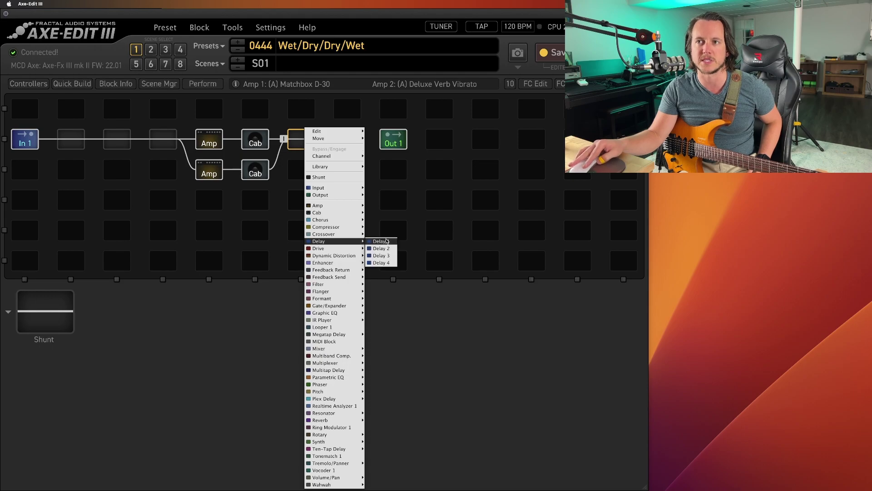
click(381, 241)
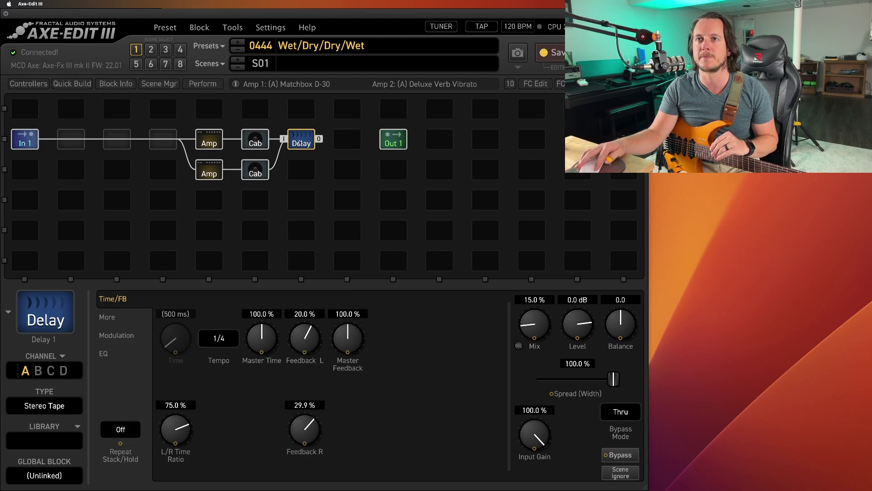
key(b)
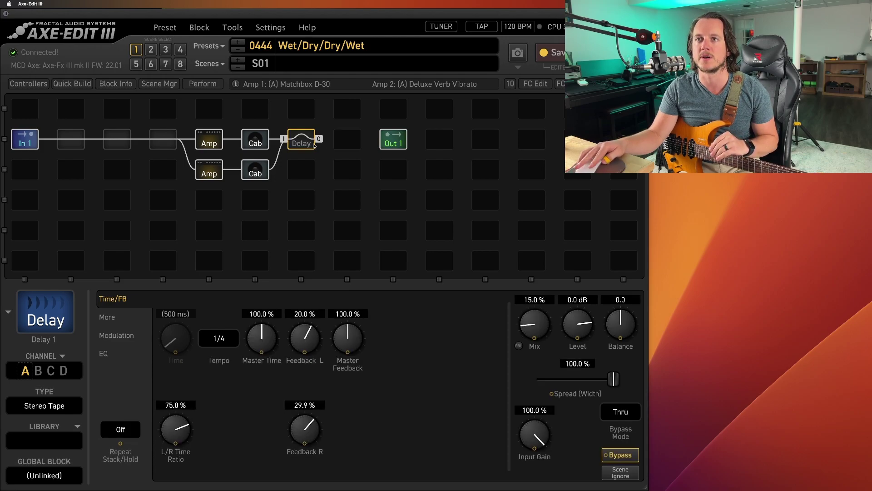
Place Compressor 1 in column 8 and wire it between the Delay and Out 1
right_click(342, 129)
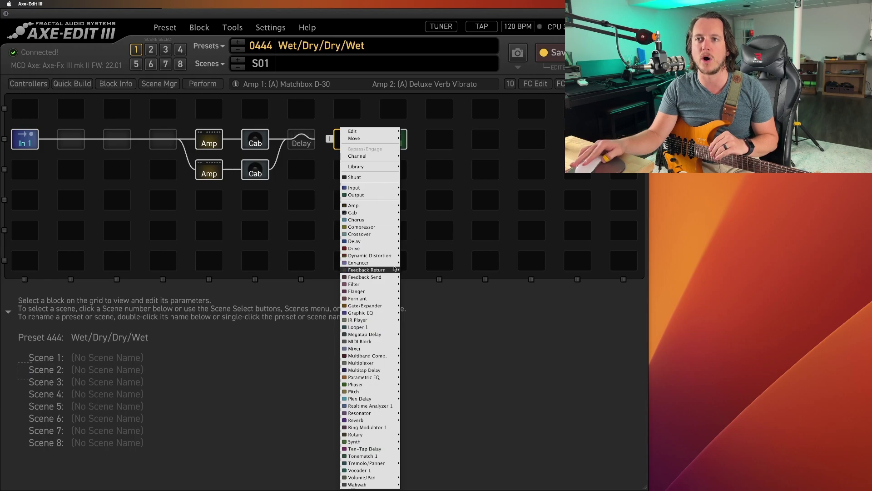
mouse_move(387, 227)
click(423, 226)
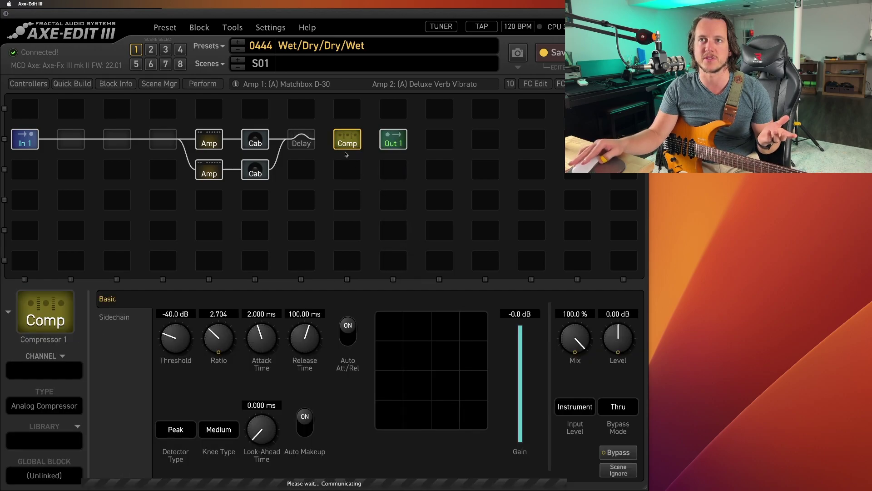
drag(324, 139, 393, 139)
click(366, 141)
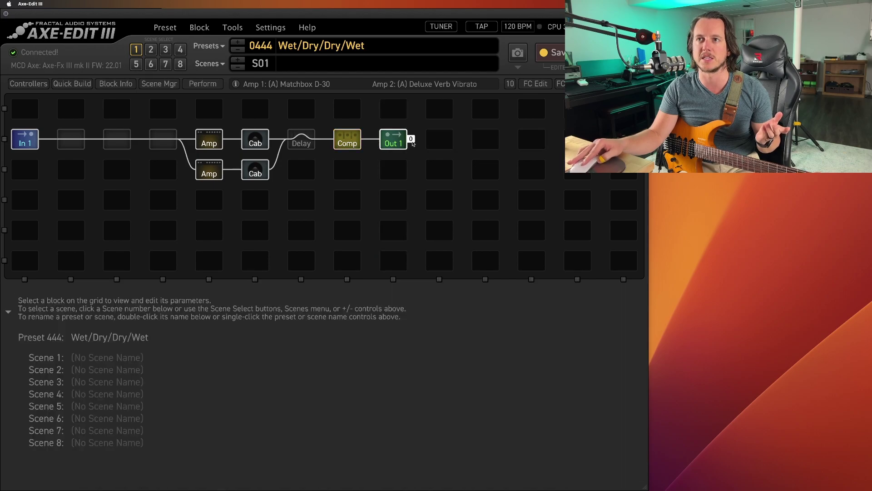
Bypass the Compressor block
click(351, 142)
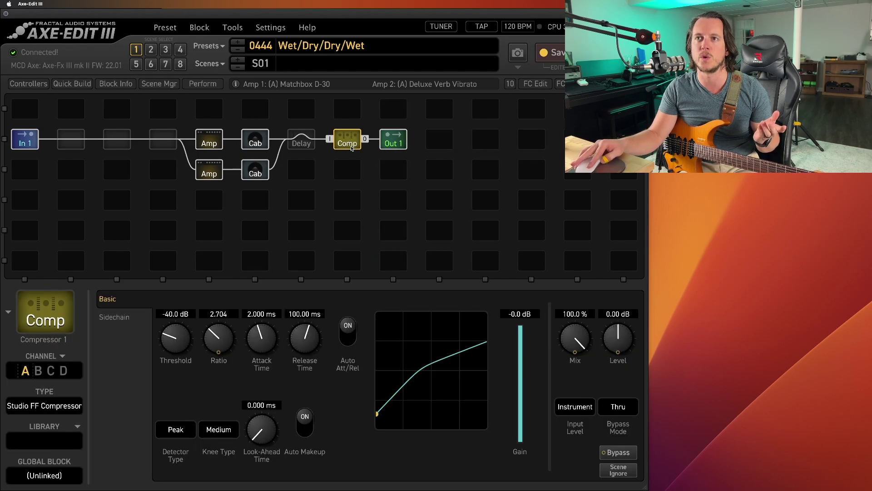
alt+click(350, 142)
click(215, 144)
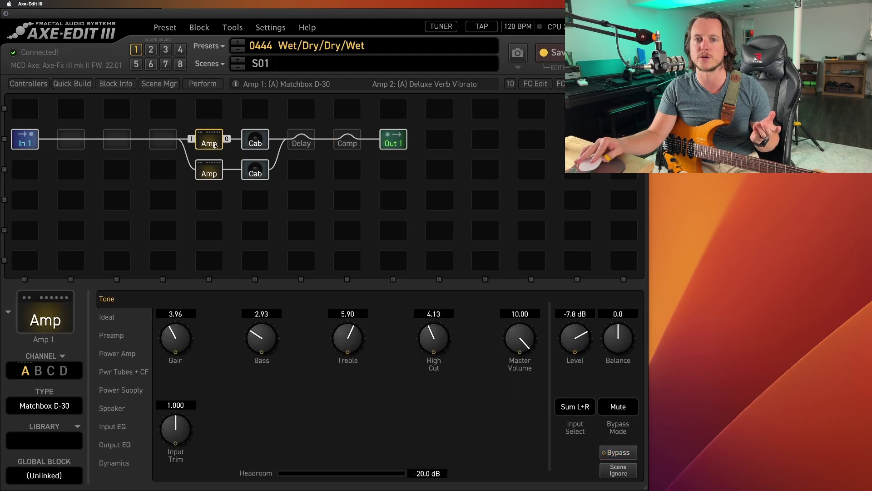
Load Matchbox D-30 into the top amp and DLXRVB into the bottom amp
click(52, 443)
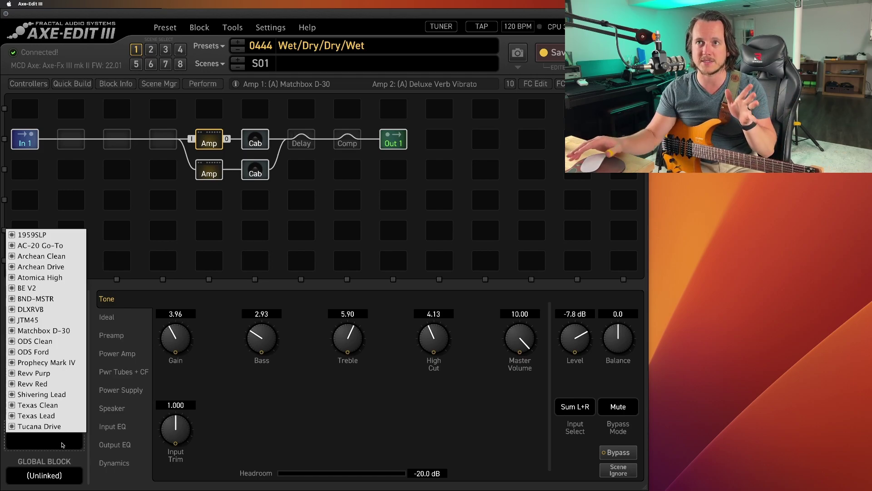
click(67, 335)
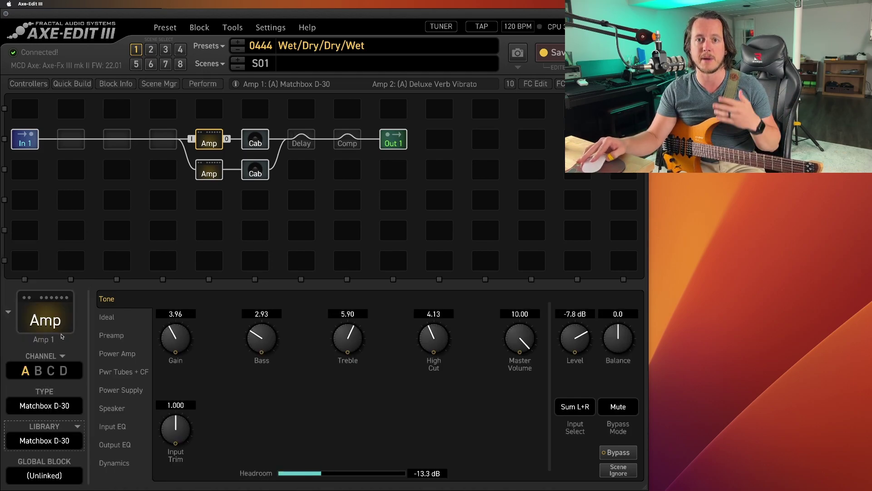
click(203, 171)
click(67, 446)
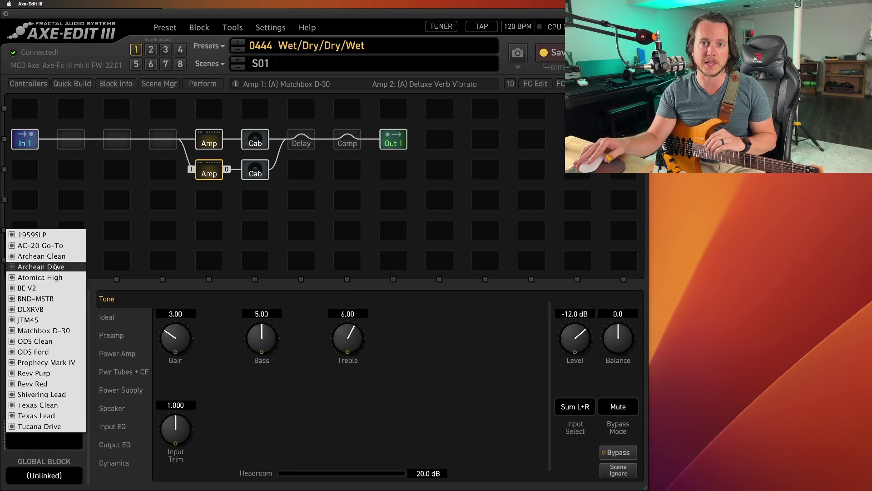
click(47, 309)
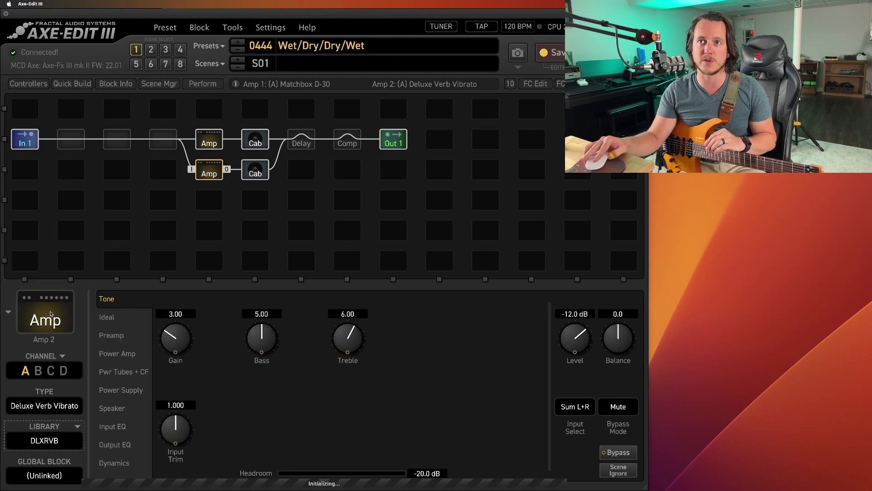
click(256, 138)
Load Dyna Chief into the top cab and Dyna Twin into the bottom cab
click(53, 441)
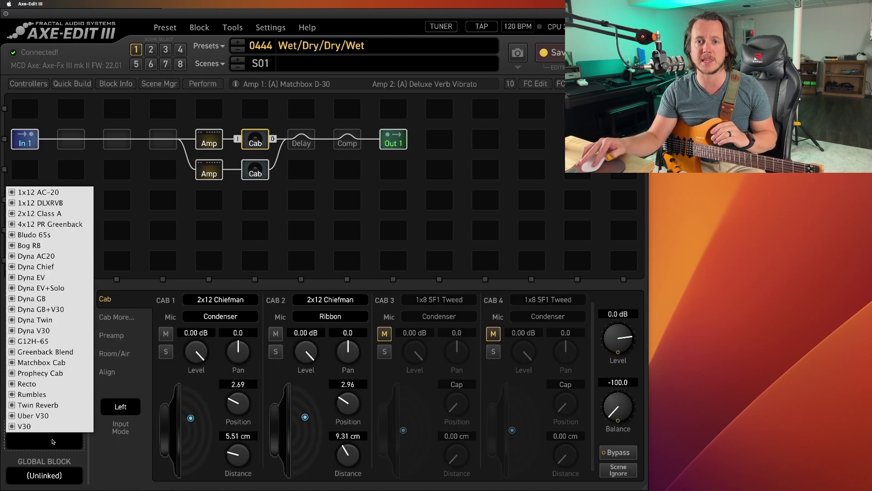
click(69, 267)
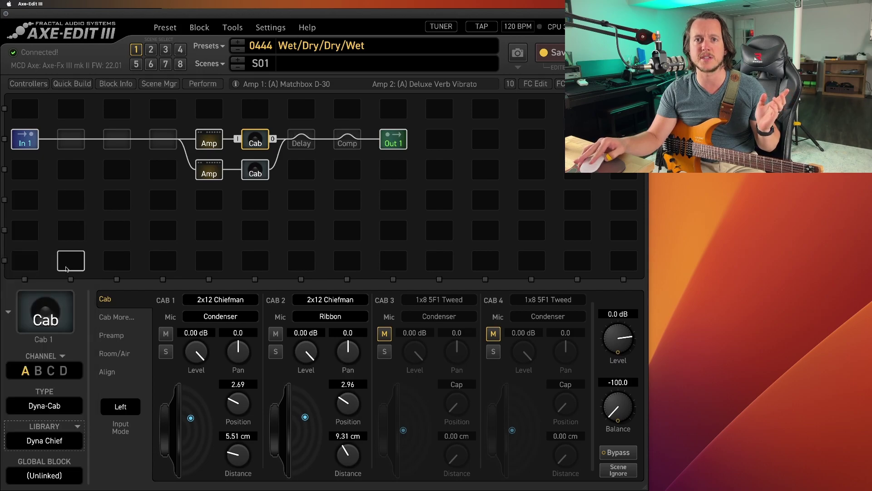
click(256, 169)
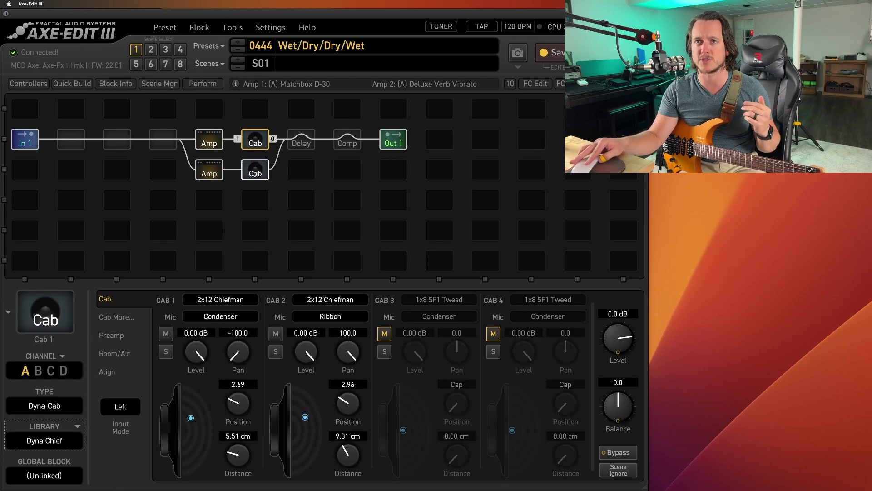
click(59, 440)
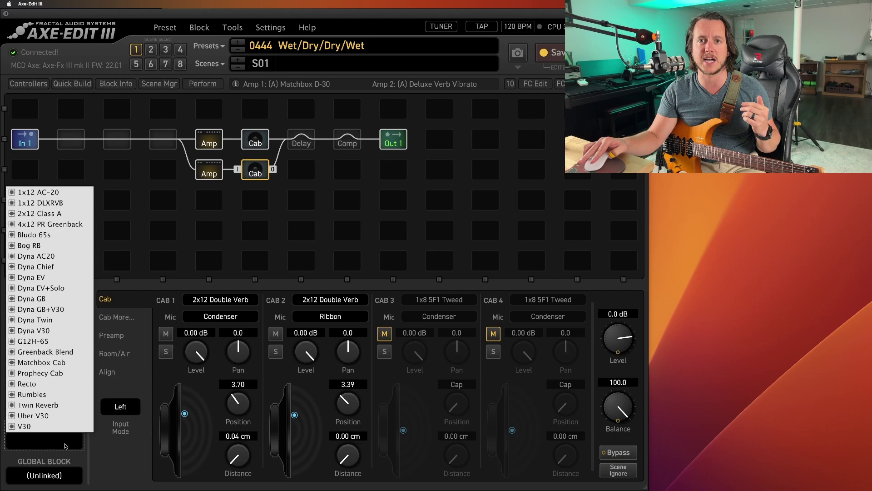
click(50, 319)
Set the top cab's CAB 1 and CAB 2 pan values to 0
click(258, 145)
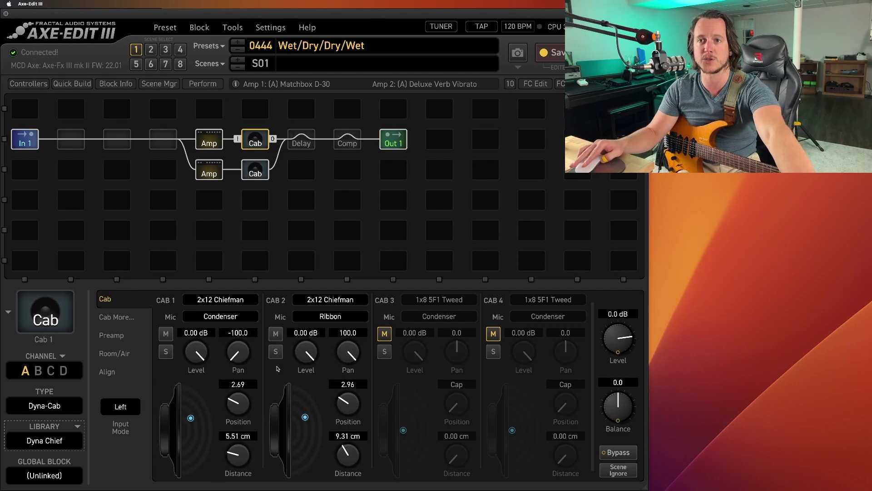
double_click(239, 332)
key(BackSpace)
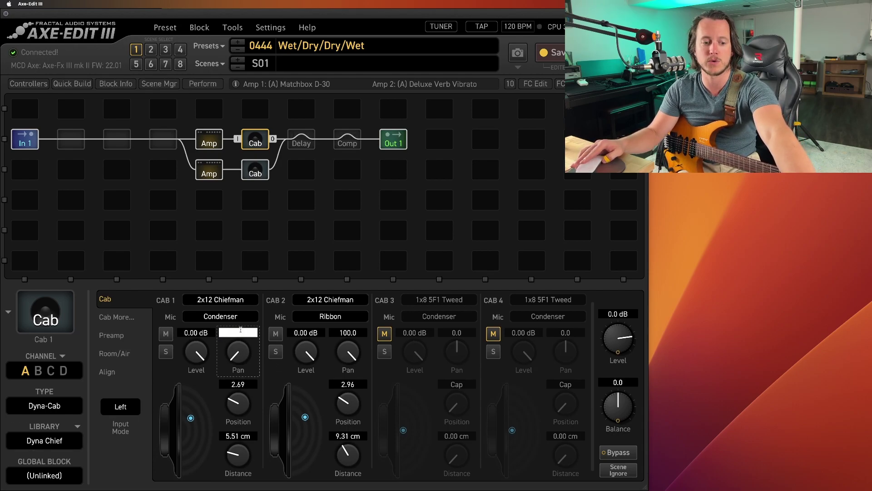
text(0)
double_click(336, 332)
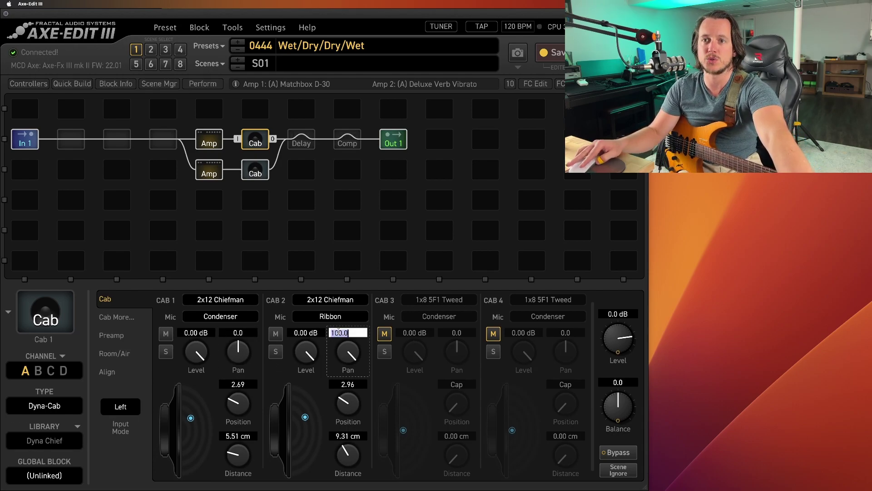
text(0)
key(Return)
Set the bottom cab's CAB 1 and CAB 2 pan values to 0
click(253, 163)
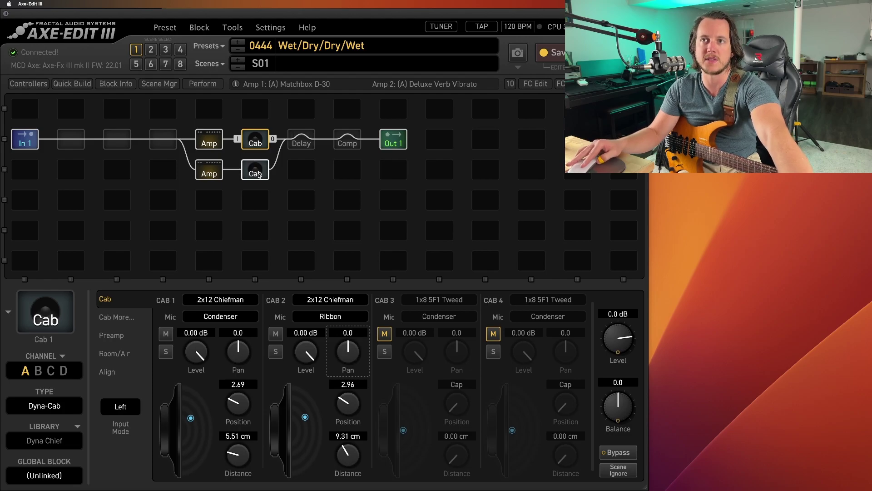
double_click(240, 333)
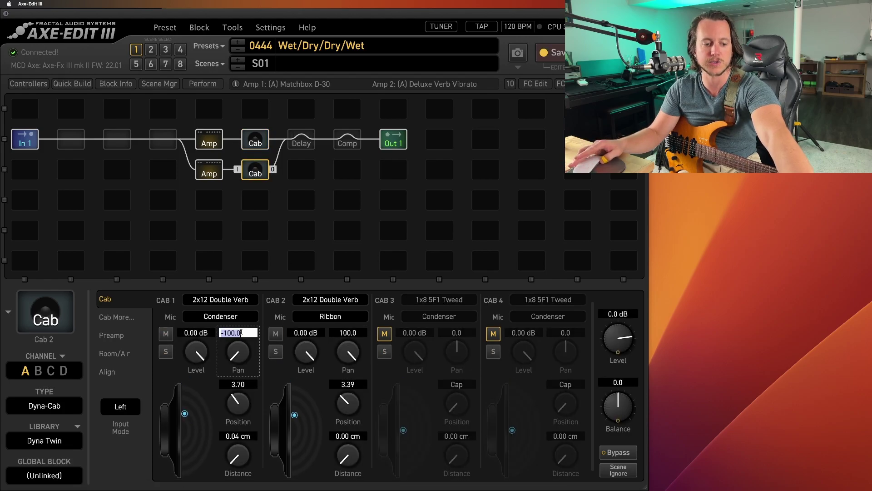
key(BackSpace)
text(0)
key(Return)
double_click(348, 333)
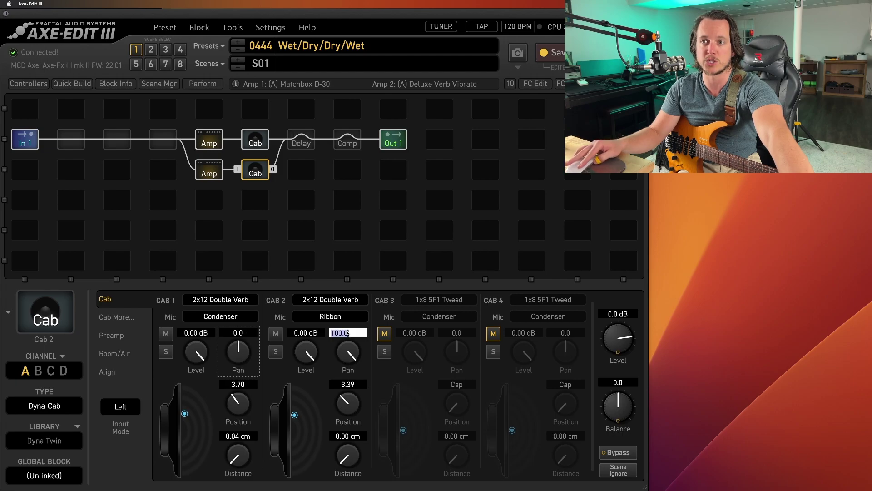
text(0)
key(Return)
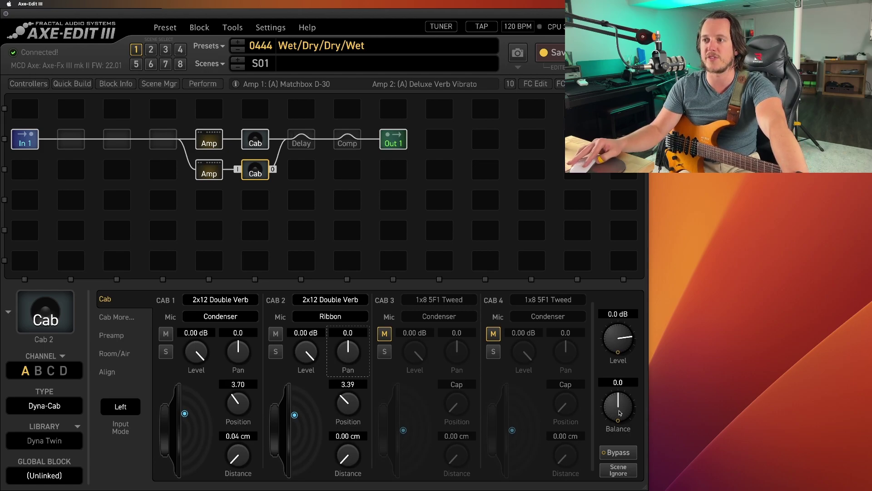
Turn the top Cab's Balance knob to -100.0, then select the bottom Cab
click(260, 149)
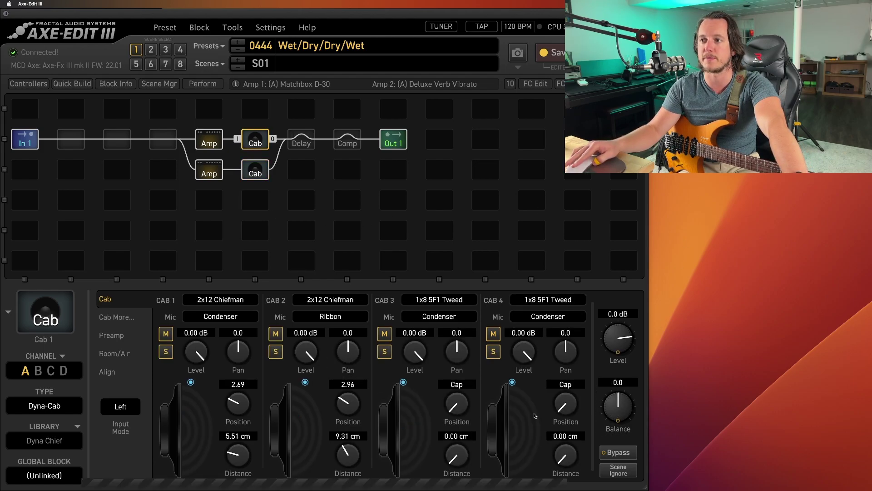
drag(621, 406, 571, 482)
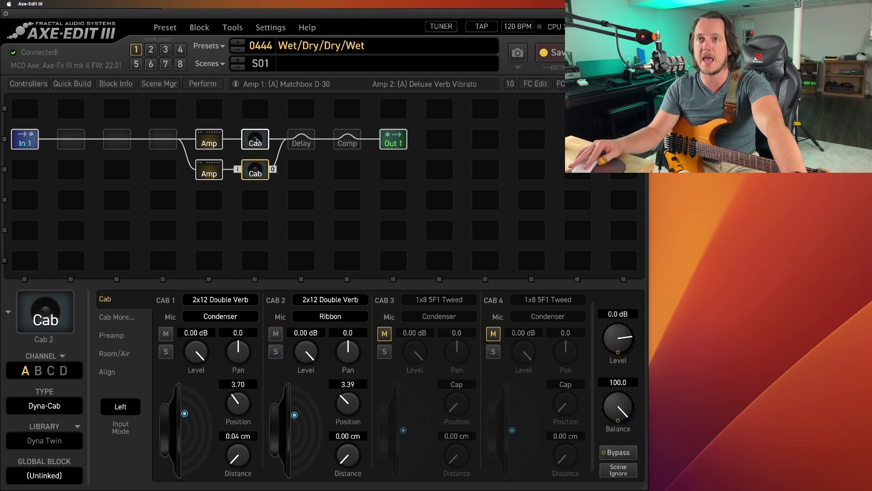
click(256, 174)
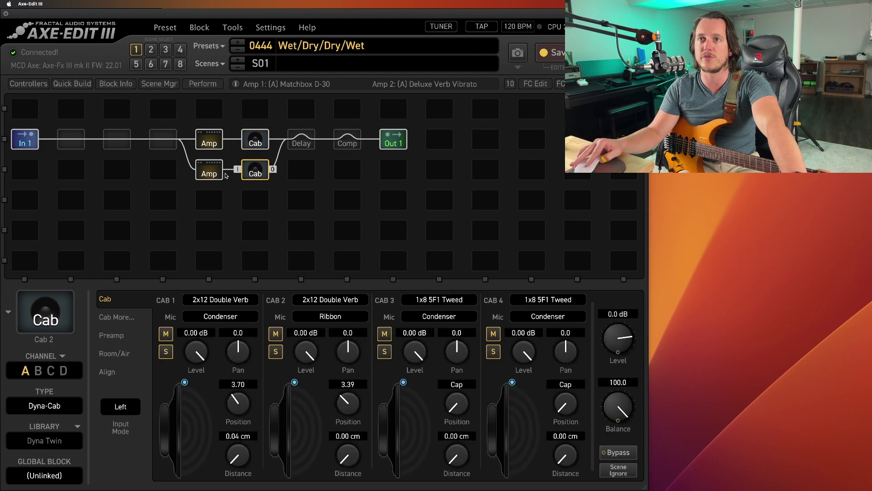
Set Bypass Mode to Mute on the lower amp and then the upper amp
click(212, 175)
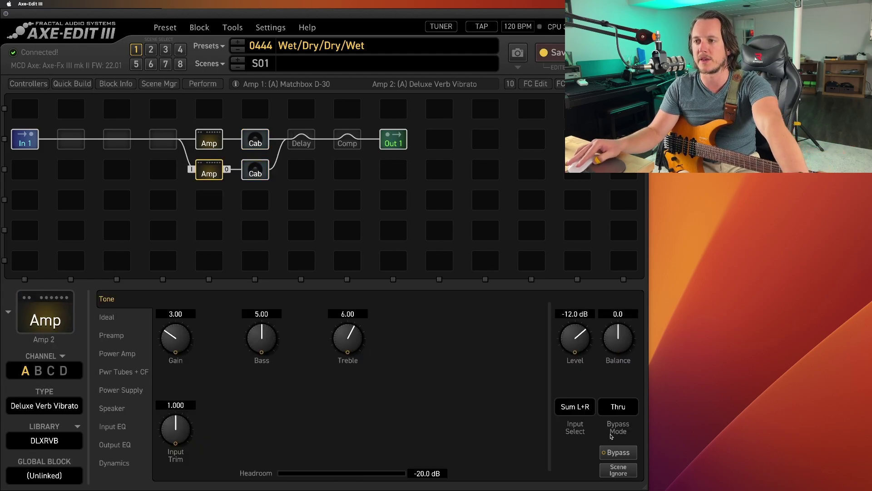
click(613, 406)
click(618, 434)
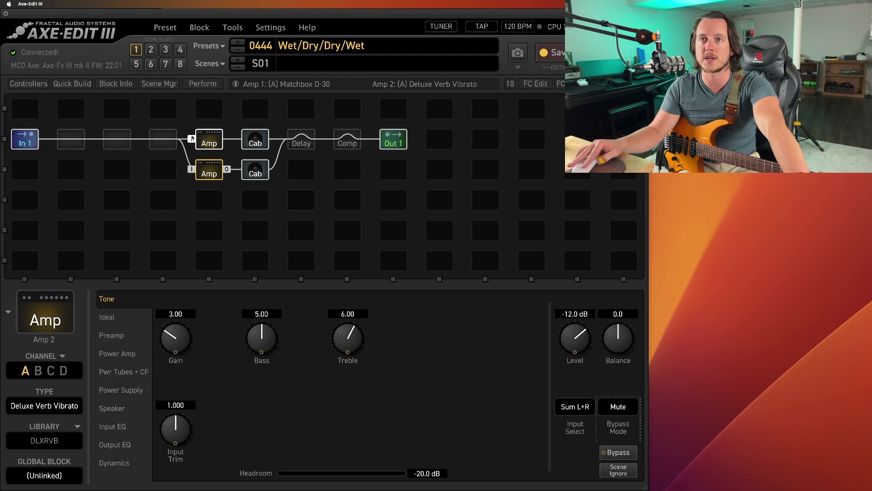
click(208, 139)
click(615, 408)
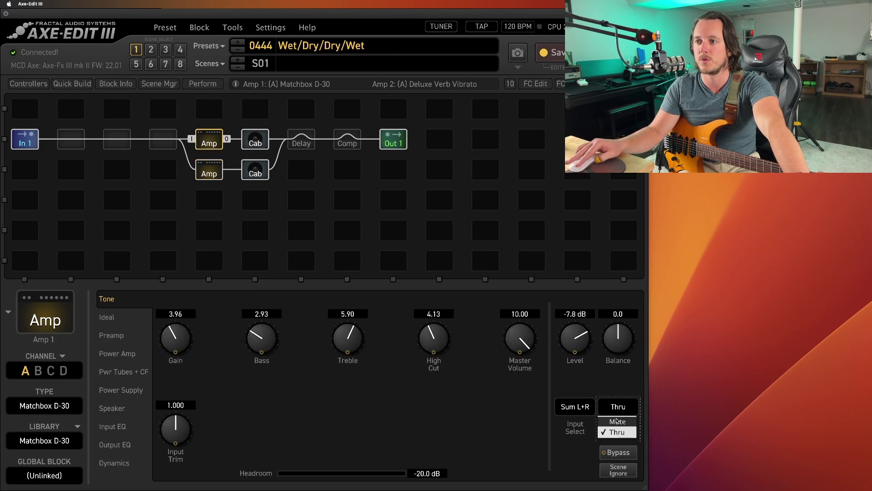
click(617, 421)
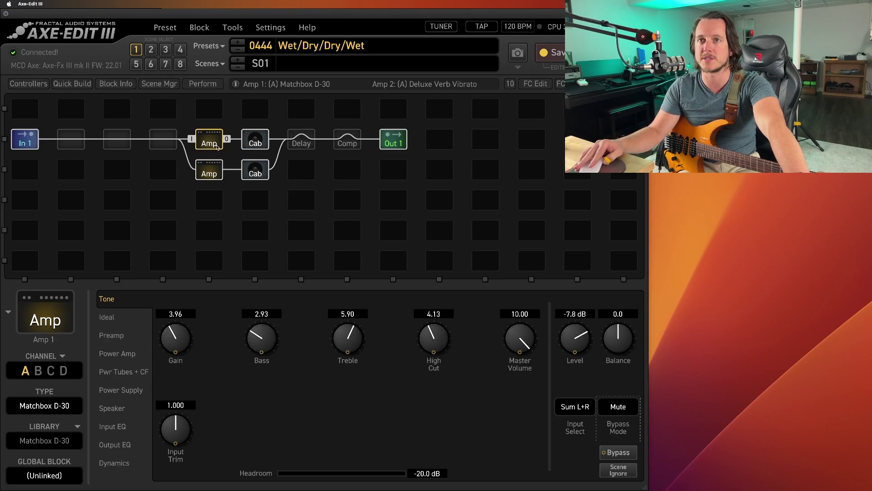
Switch back and forth between the lower and upper amp blocks to compare settings
click(207, 174)
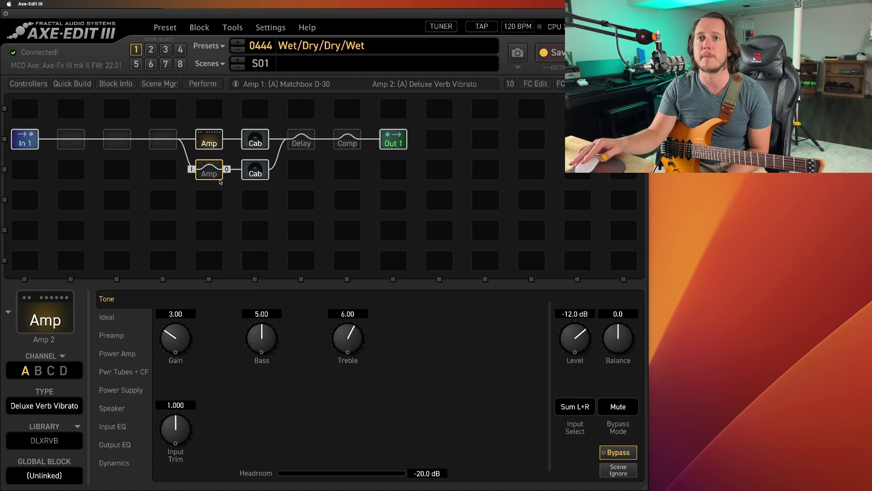
click(212, 138)
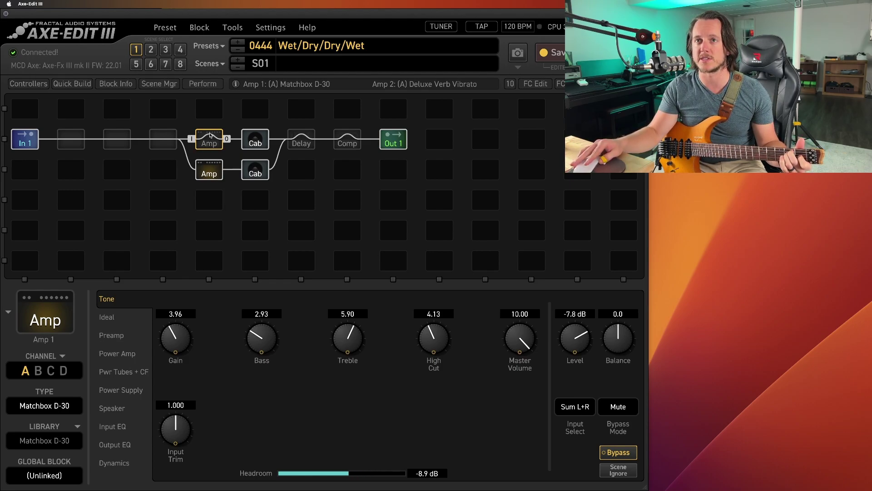
click(210, 174)
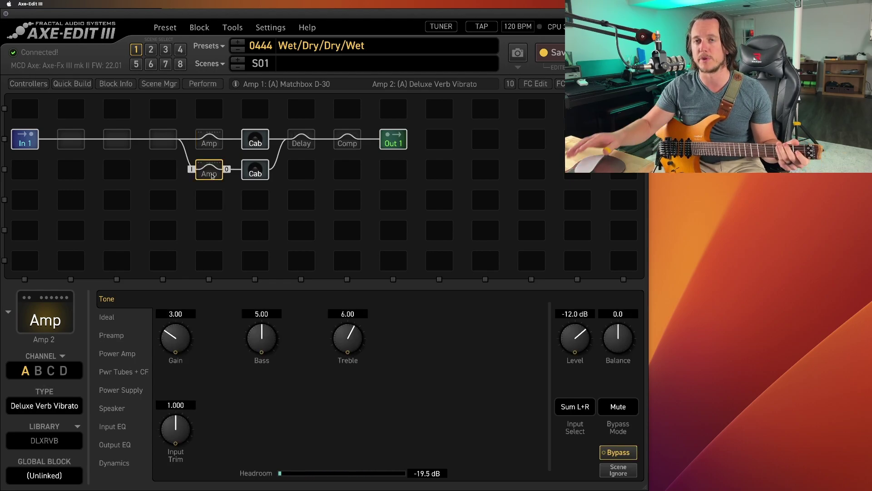
click(212, 144)
click(209, 172)
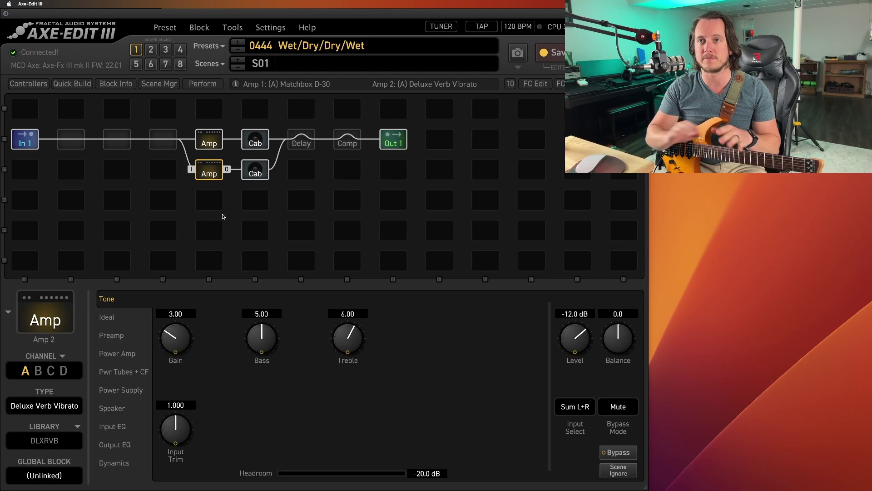
Engage the Compressor, raise its Ratio from 2.704 to 3.001, then select the Delay
click(349, 138)
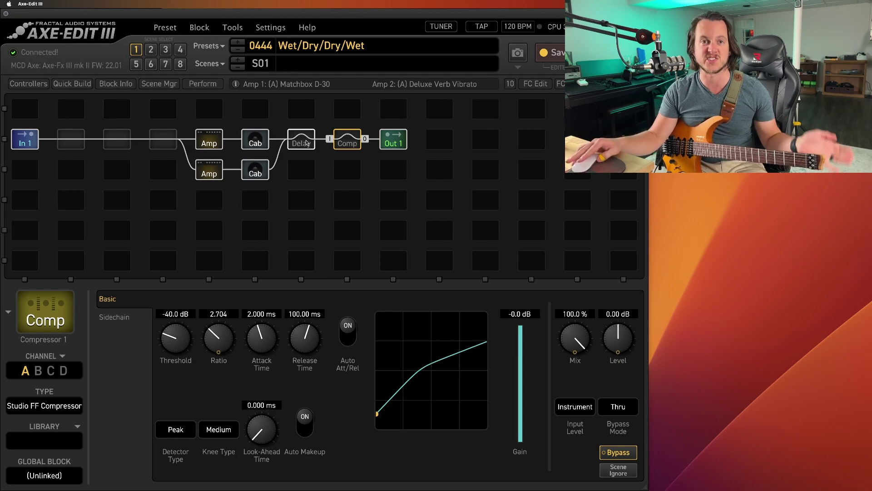
click(348, 142)
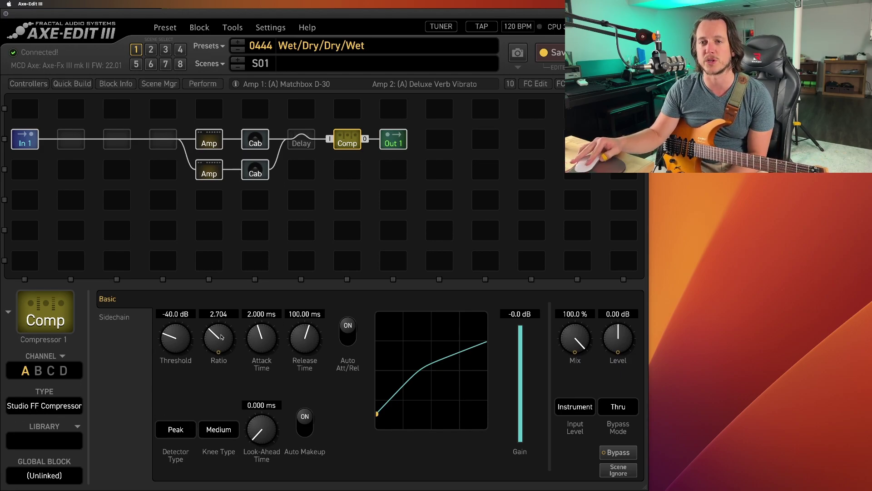
scroll(227, 332, up, 2)
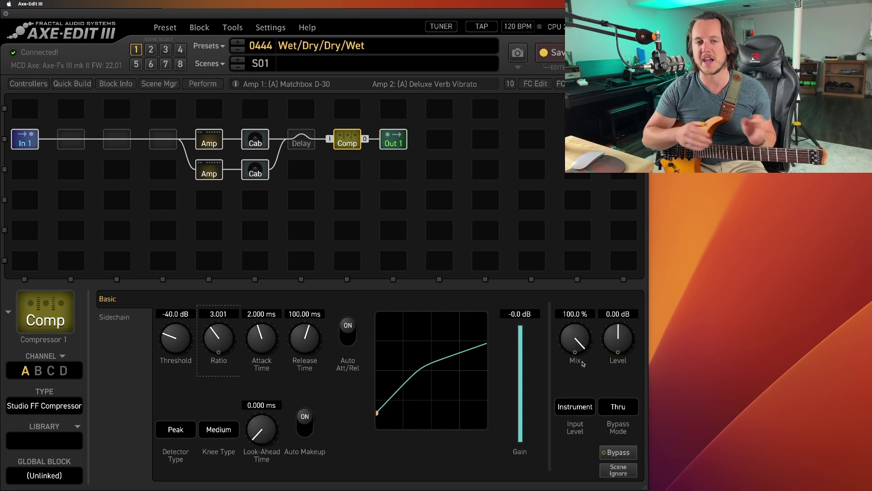
click(300, 142)
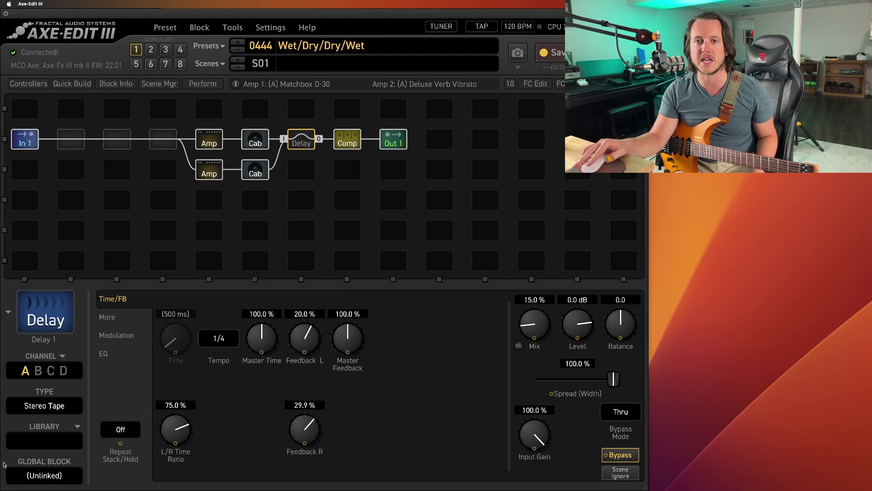
Change the Delay type to Vintage Digital
click(57, 439)
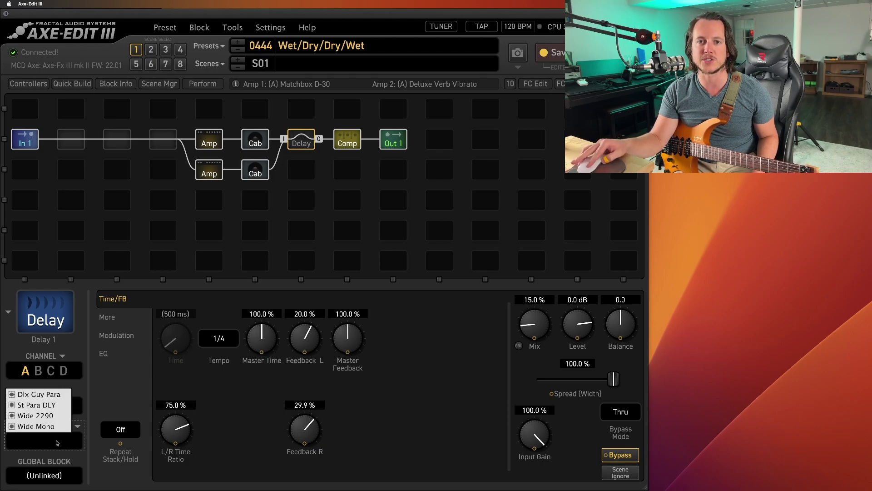
click(120, 402)
click(64, 406)
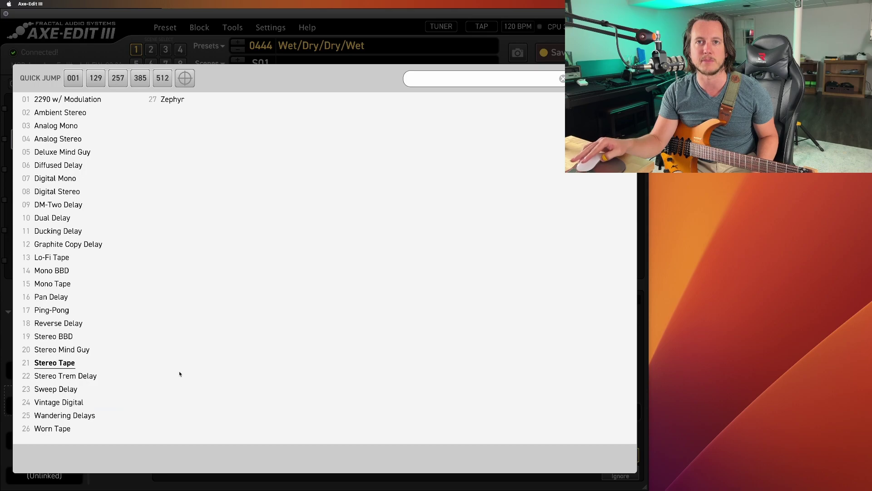
click(75, 403)
Sync the delay time to 1/8 Dot, leaving the block bypassed
click(219, 343)
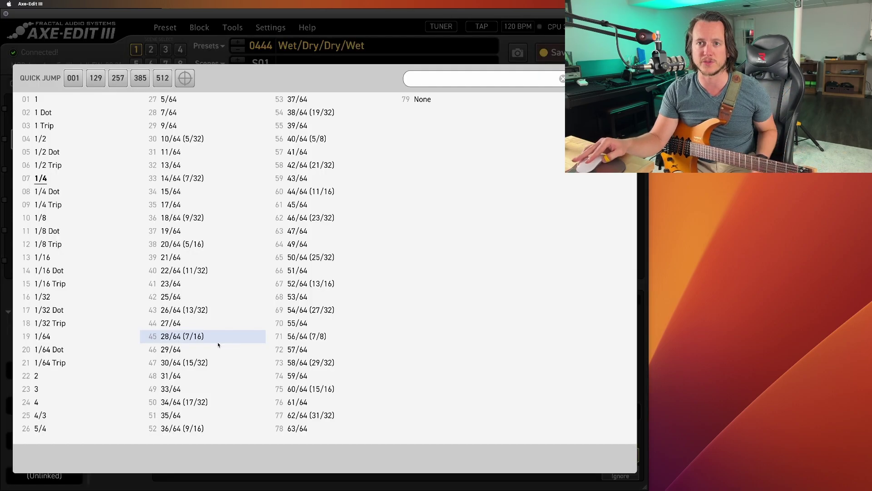
click(43, 230)
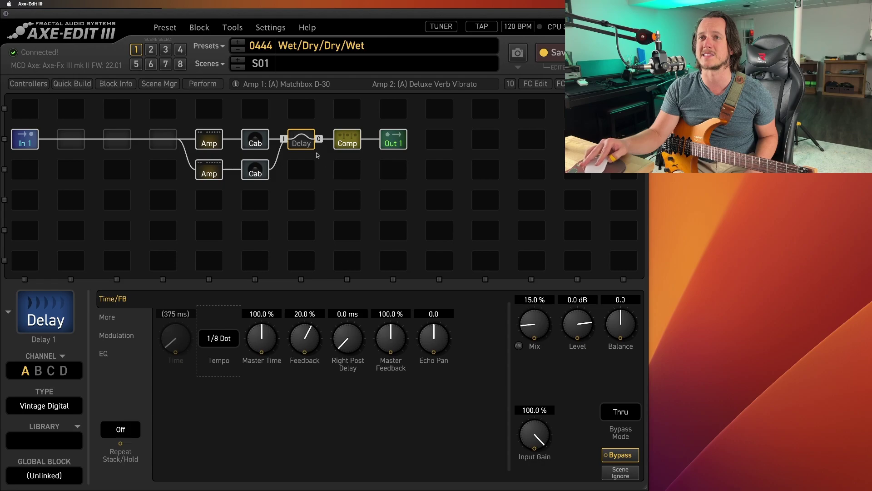
click(304, 142)
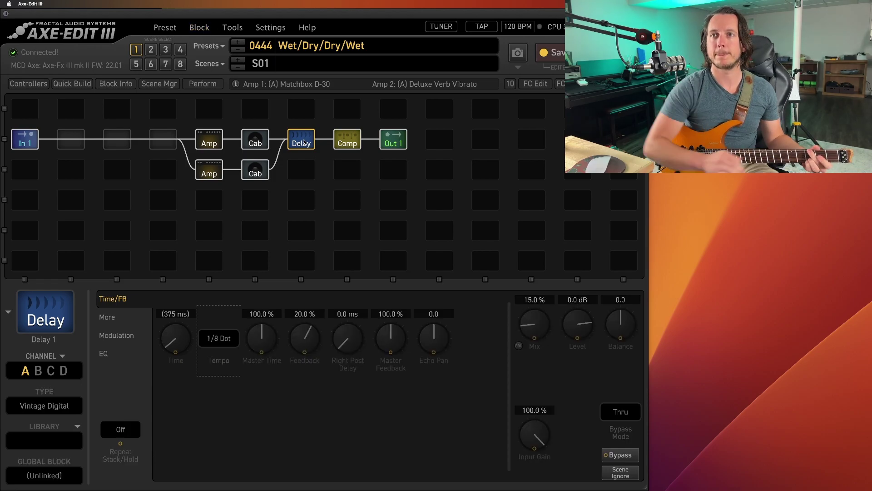
click(304, 142)
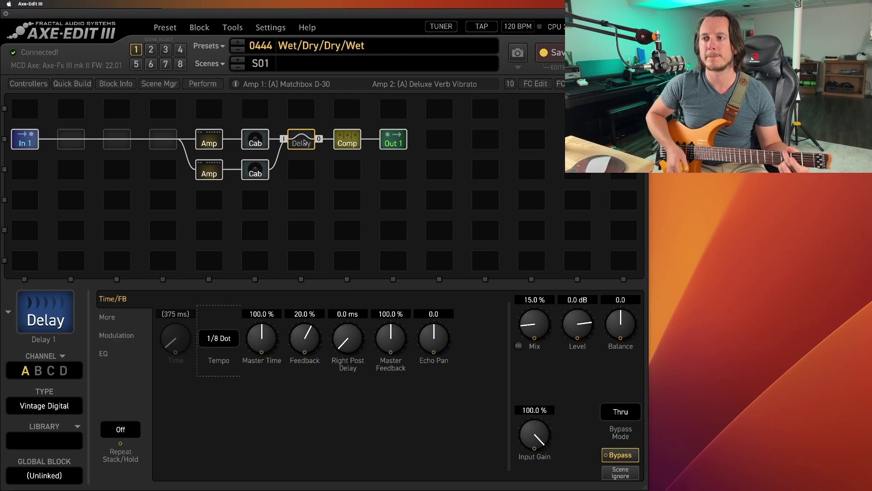
Insert Drive 1 and Drive 2 blocks into the two empty slots after In 1
right_click(117, 144)
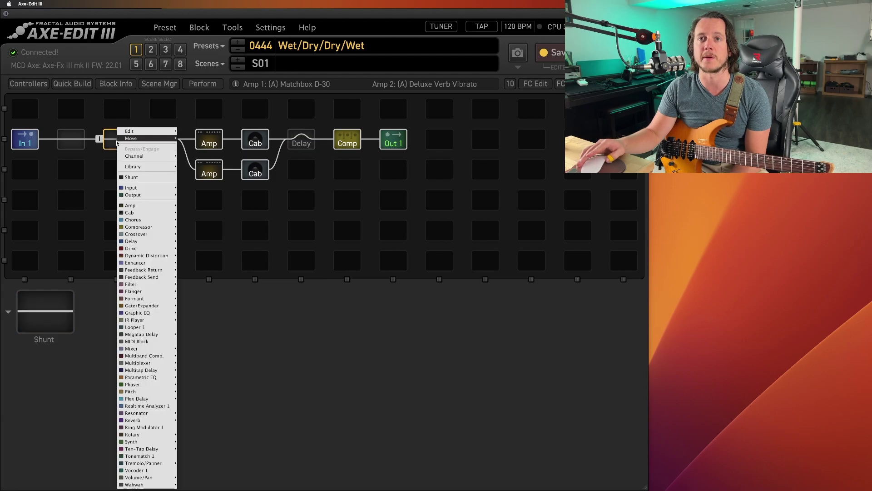
mouse_move(150, 248)
click(199, 234)
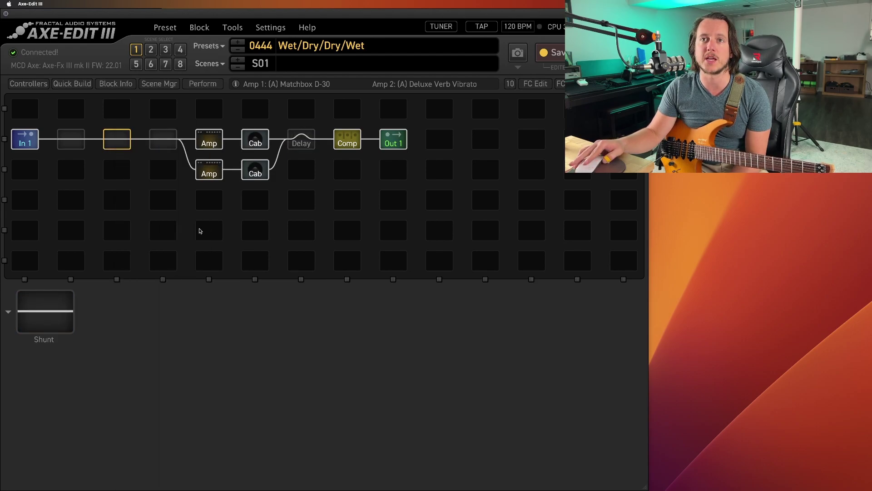
right_click(160, 145)
mouse_move(200, 226)
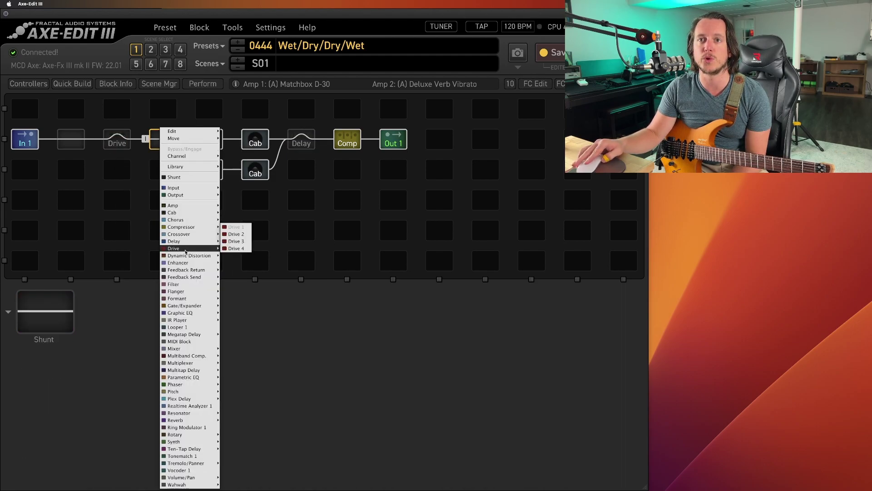
click(240, 239)
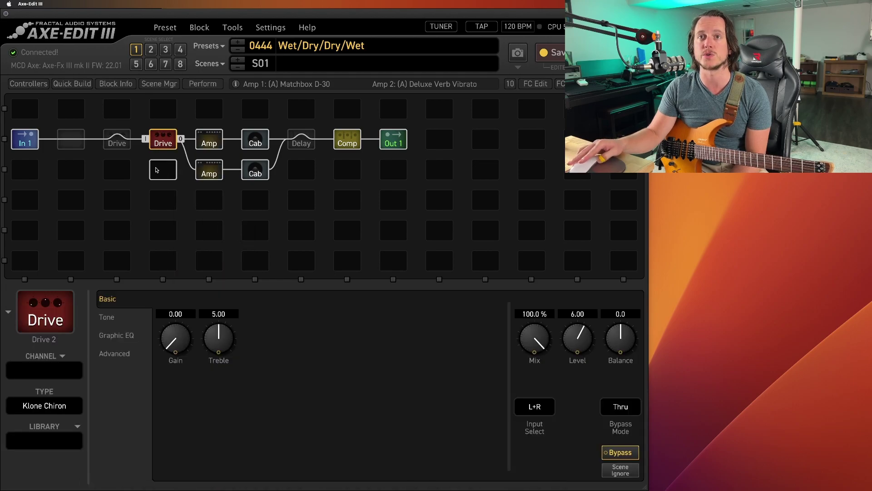
Select Drive 1 and bring up its library preset list
click(116, 139)
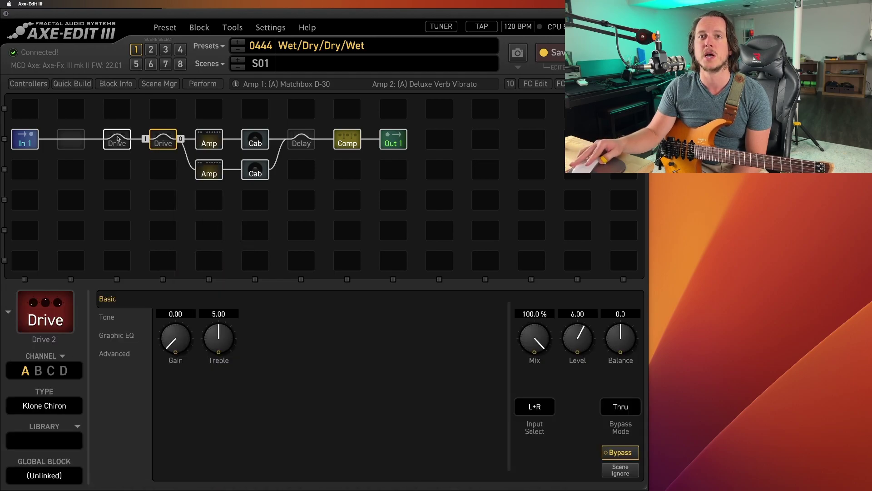
click(56, 440)
click(118, 458)
click(57, 442)
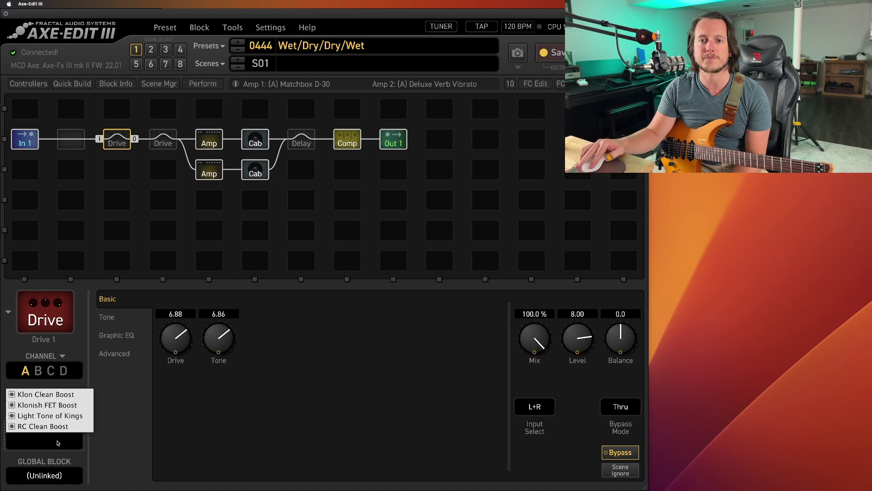
Load Light Tone of Kings on Drive 1 and Klon Clean Boost on Drive 2
click(53, 416)
click(170, 144)
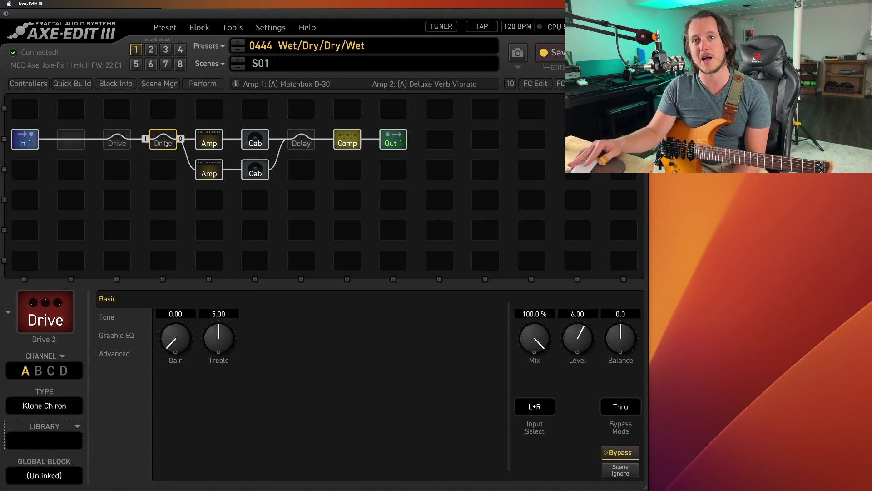
click(58, 440)
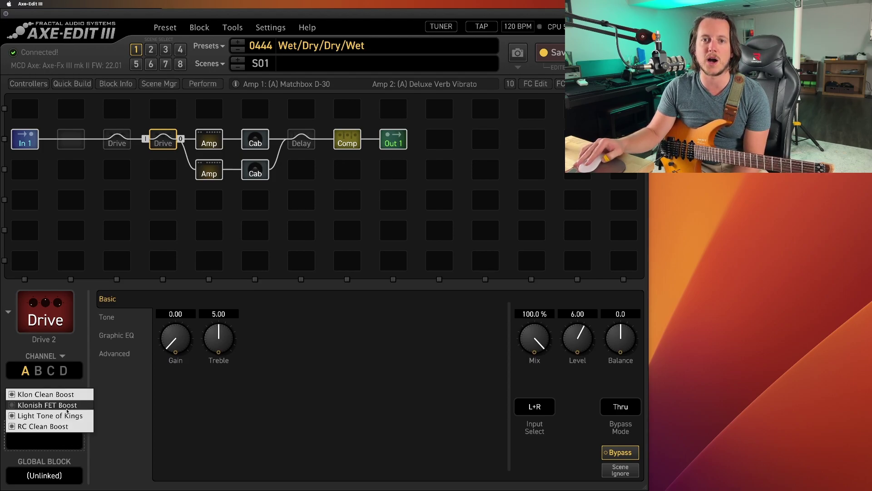
click(63, 394)
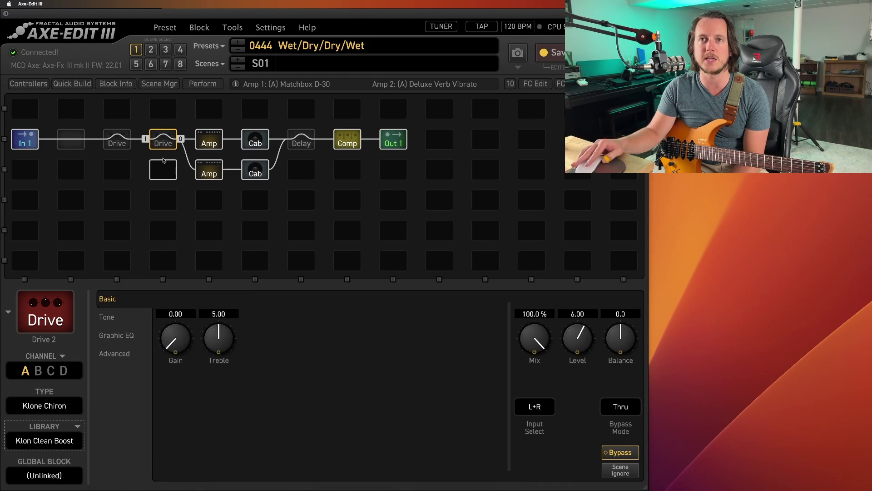
click(119, 138)
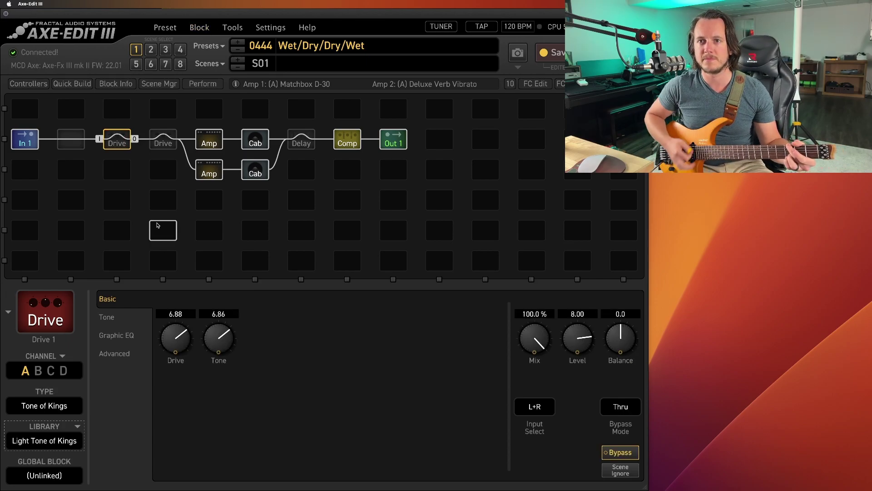
Turn off bypass on Drive 2 and then Drive 1 so both are engaged
click(164, 144)
click(164, 144)
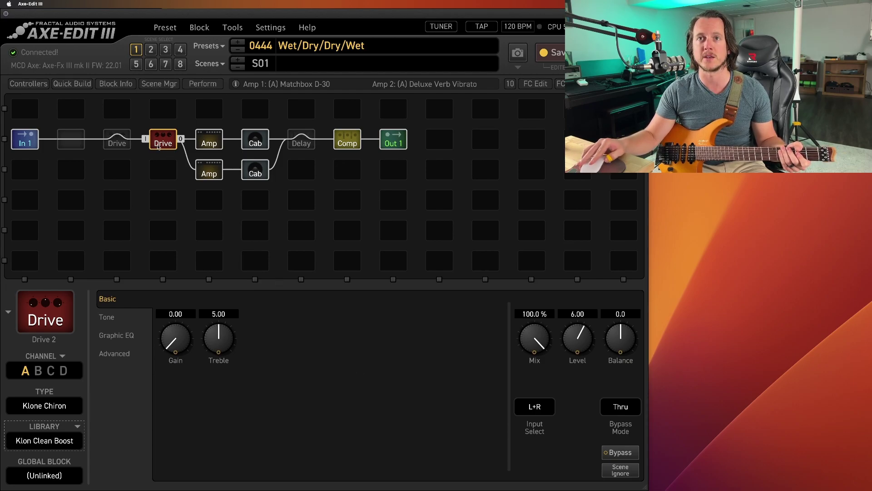
click(120, 141)
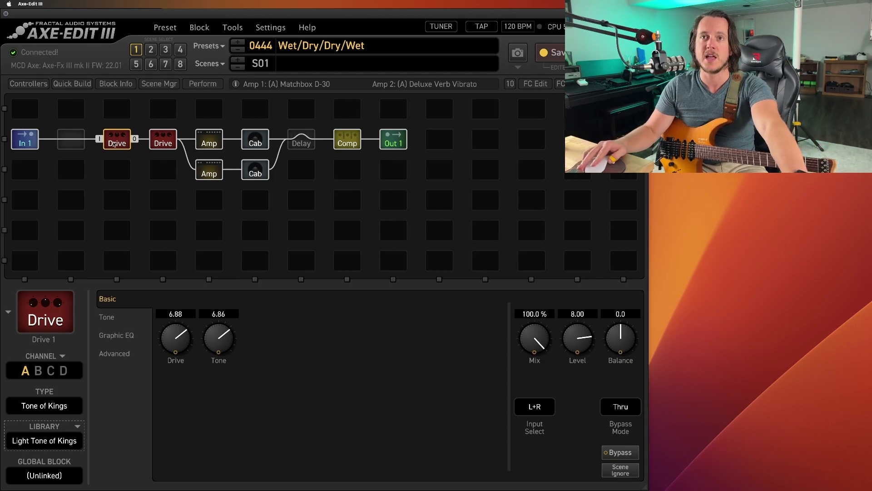
Bypass Drive 1 and Drive 2 again
ctrl+click(114, 144)
click(160, 144)
ctrl+click(160, 145)
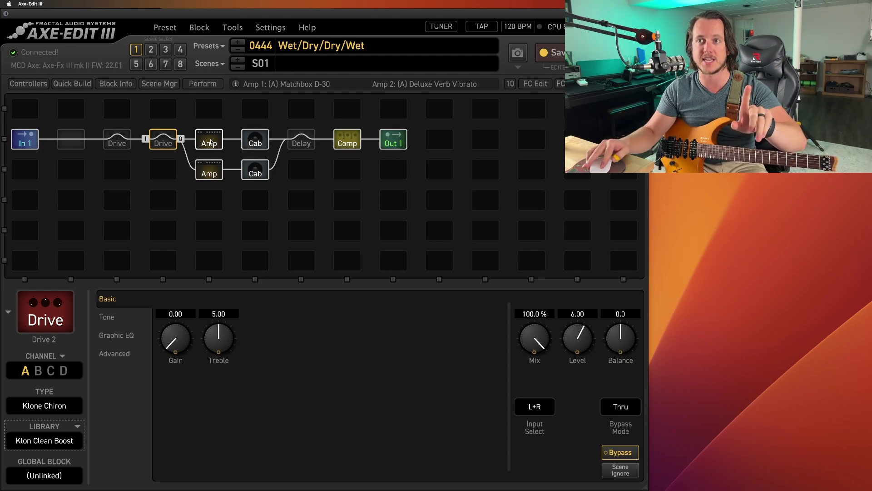
Check both Cab blocks, then branch a cable from Comp to the cell below Out 1
click(255, 140)
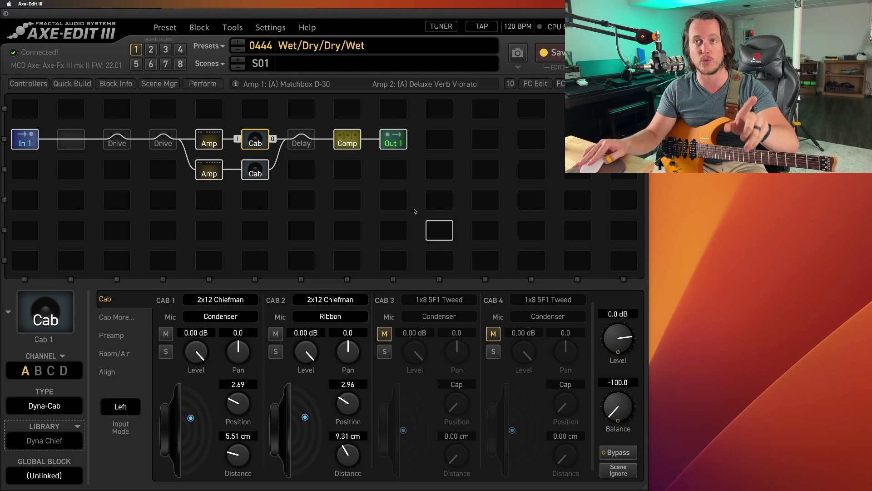
click(256, 170)
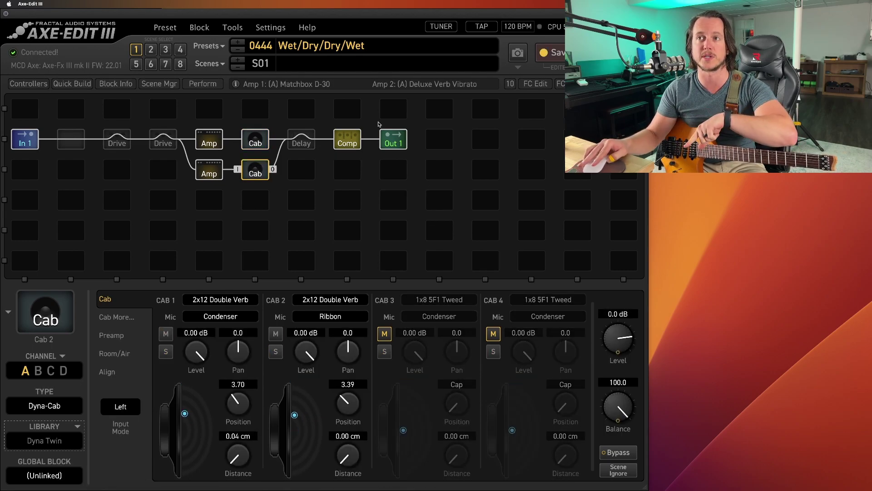
drag(364, 141, 440, 143)
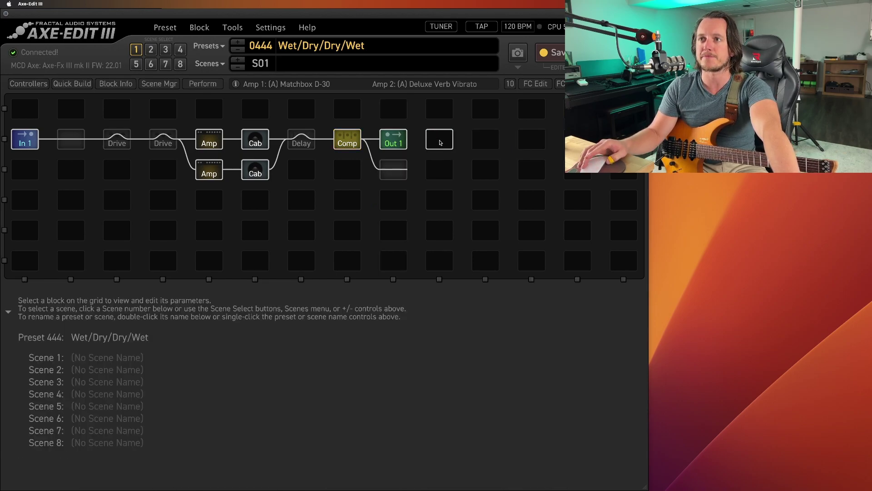
Add a Reverb beside Out 1 and two Multitap Delay blocks stacked below it
right_click(440, 143)
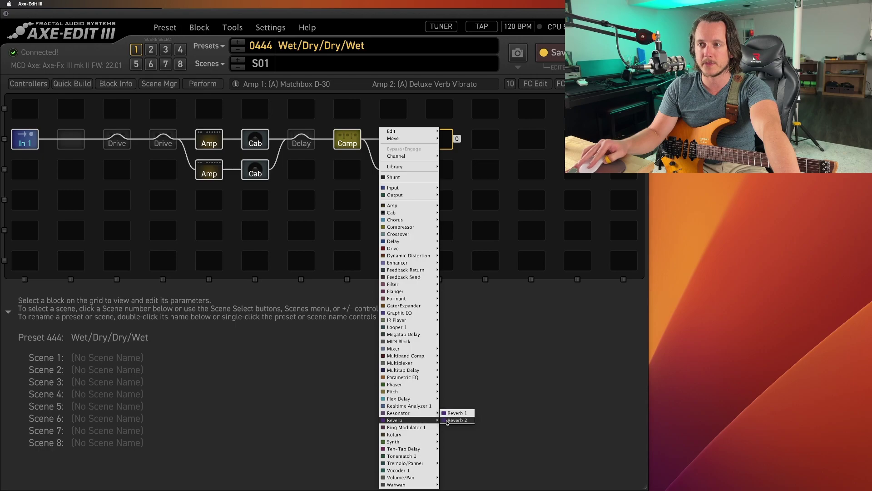
click(457, 420)
right_click(440, 169)
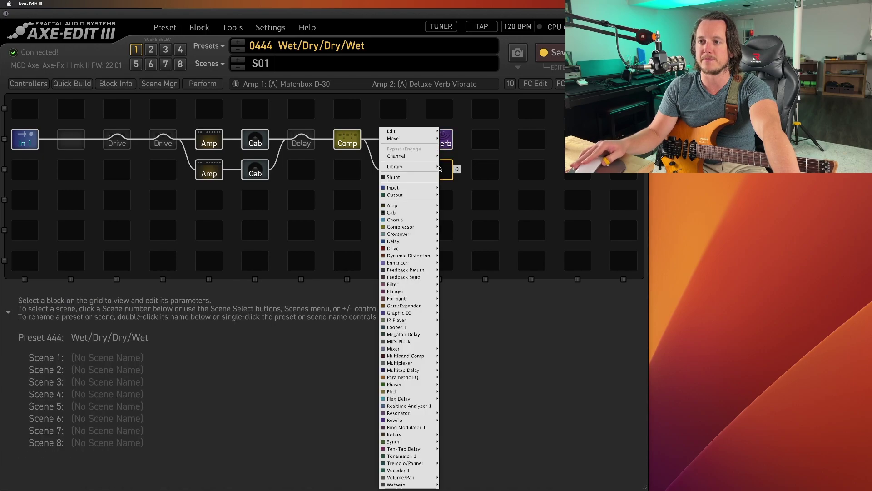
mouse_move(426, 451)
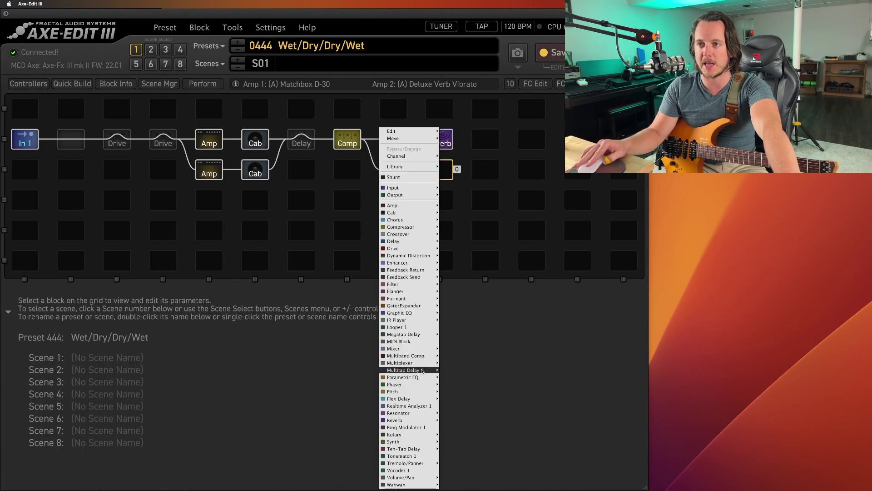
mouse_move(408, 370)
click(463, 366)
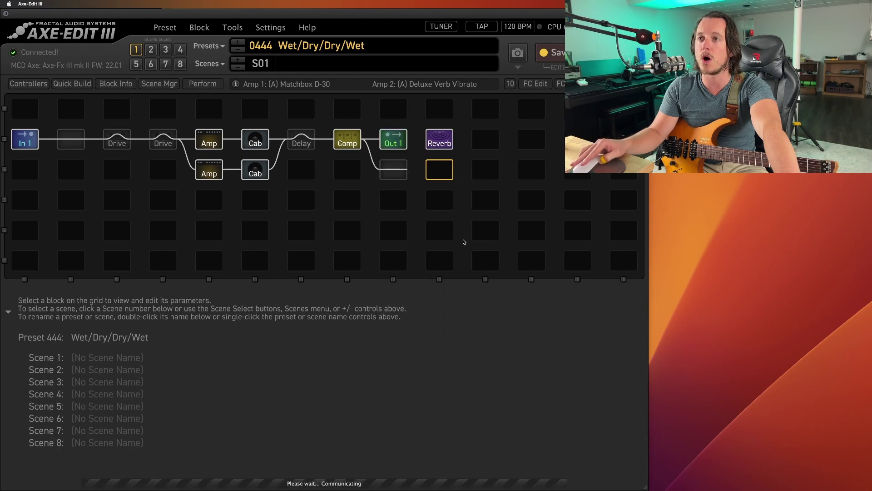
right_click(434, 200)
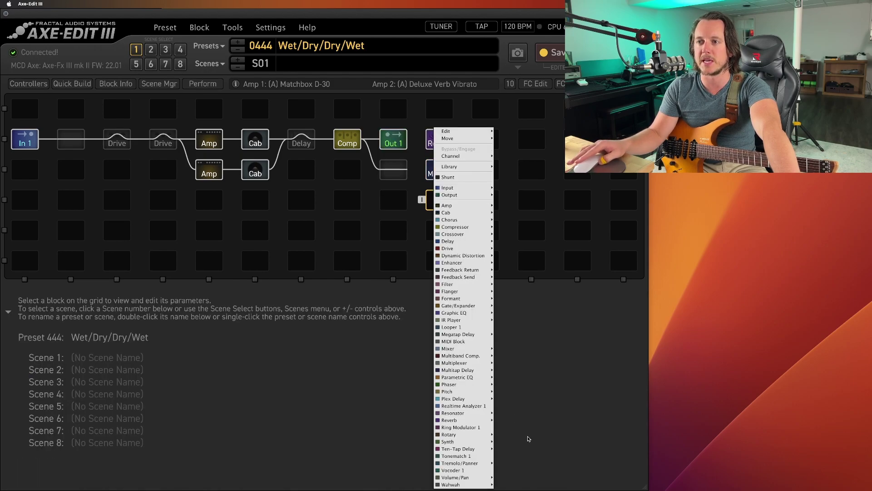
mouse_move(488, 370)
click(514, 374)
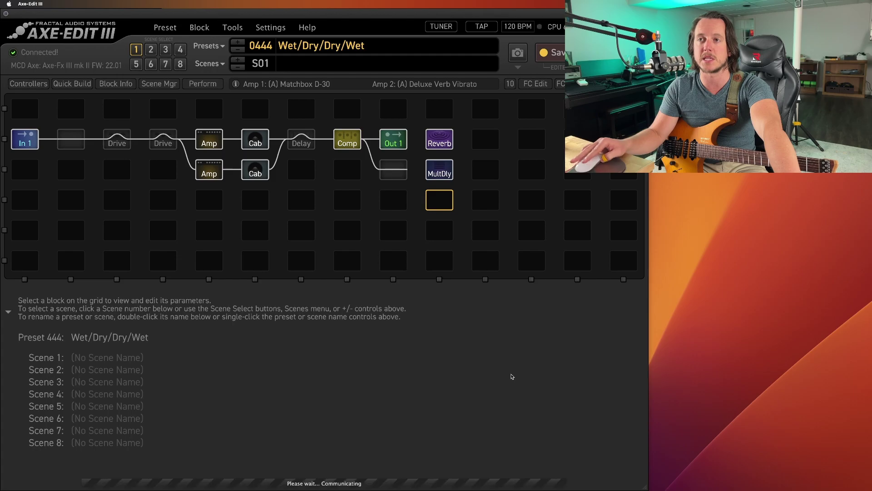
Wire the lower-path shunt to the Reverb and both Multitap Delay blocks
click(393, 170)
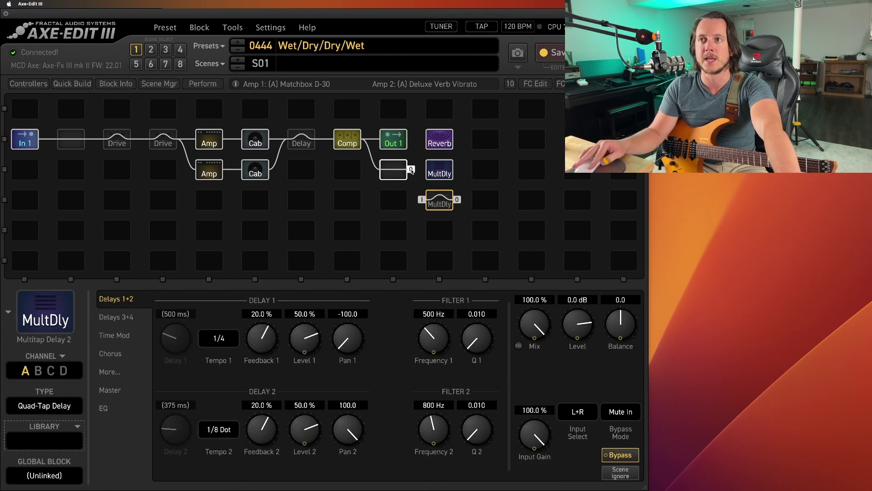
click(422, 139)
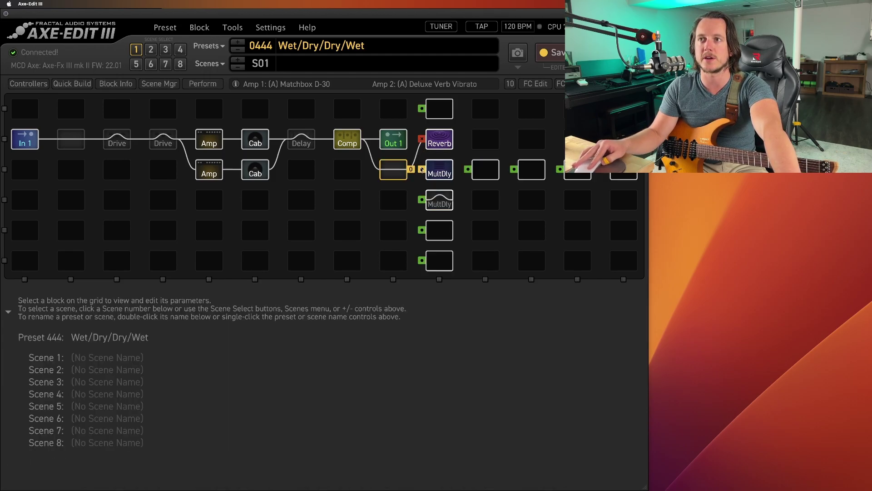
click(422, 169)
click(422, 200)
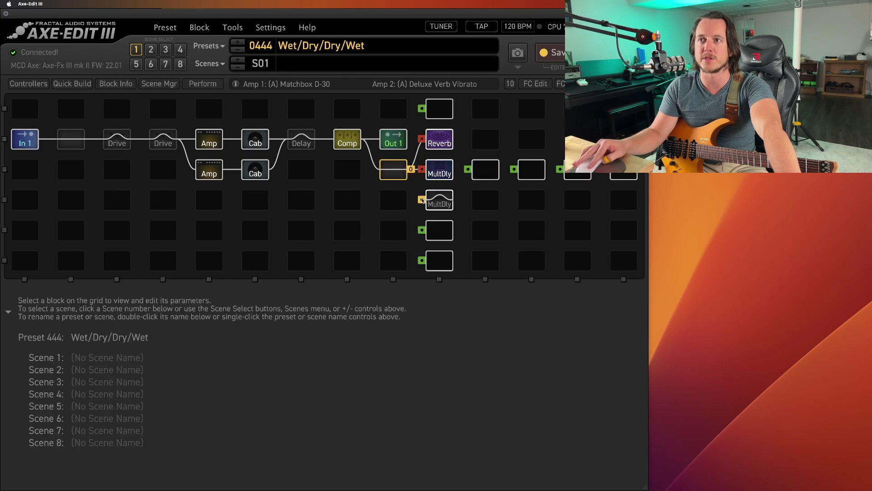
click(420, 205)
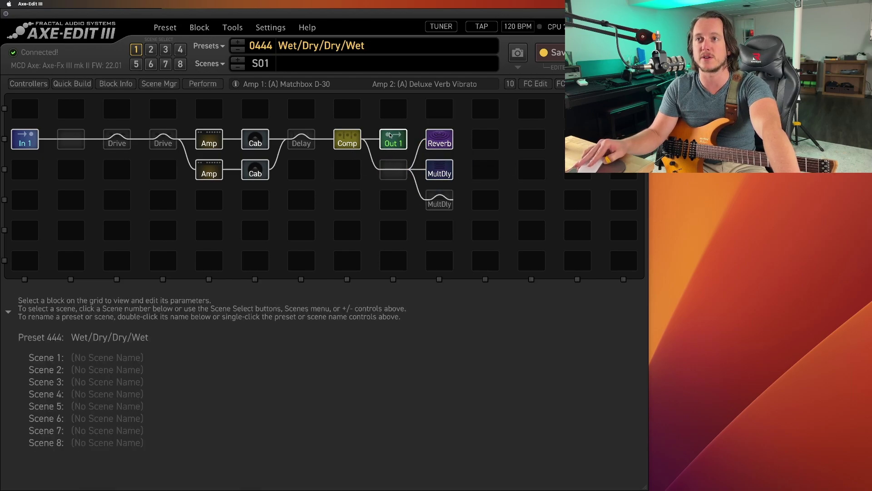
click(451, 199)
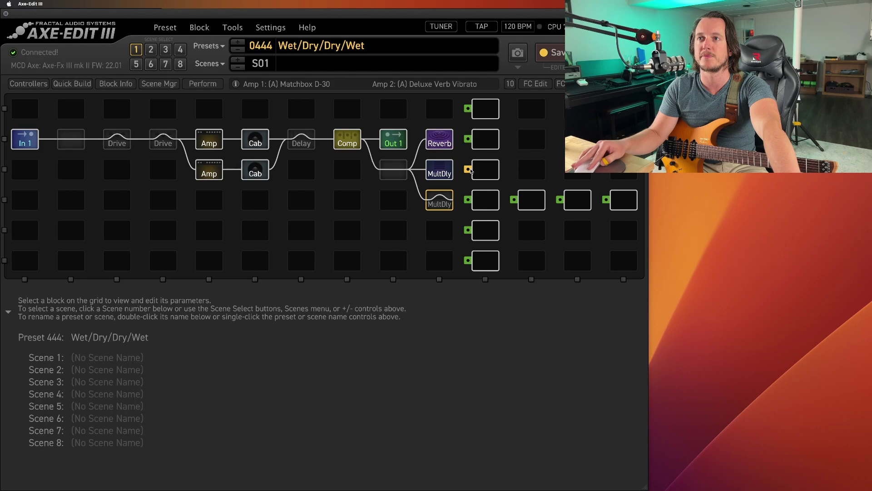
Cable the wet blocks into the next column and set Output 2 Copy Output 1 to Off
drag(453, 200, 485, 169)
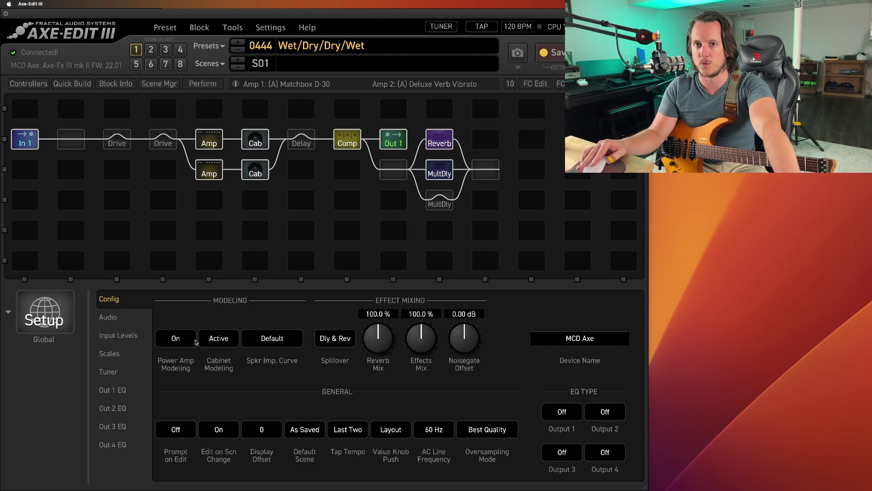
click(108, 317)
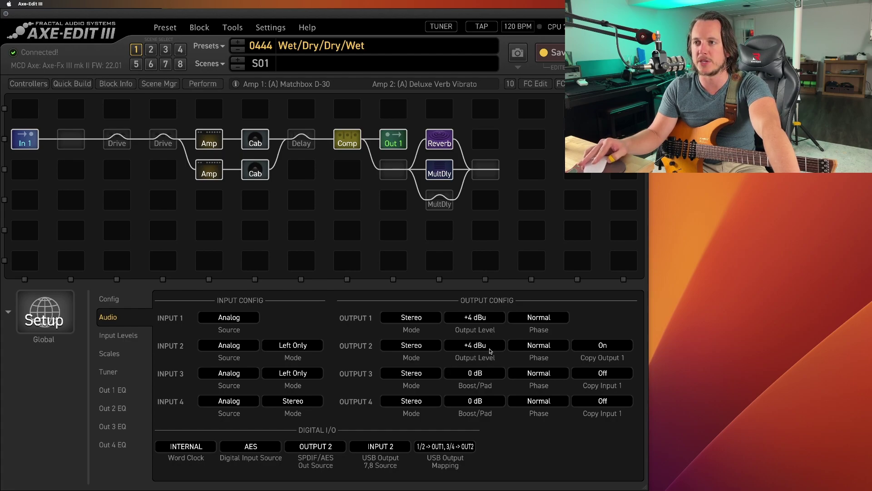
click(619, 350)
click(604, 358)
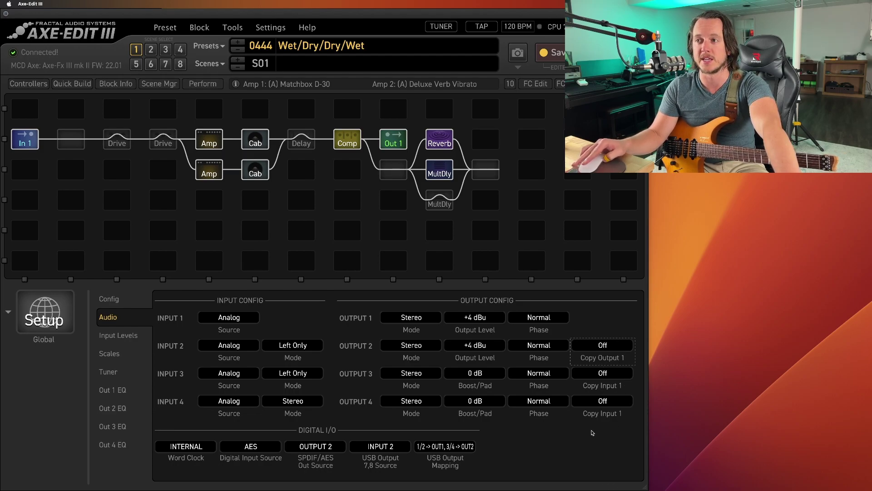
Place an Output 2 block in the cell after the merged wet branches
click(486, 176)
right_click(485, 177)
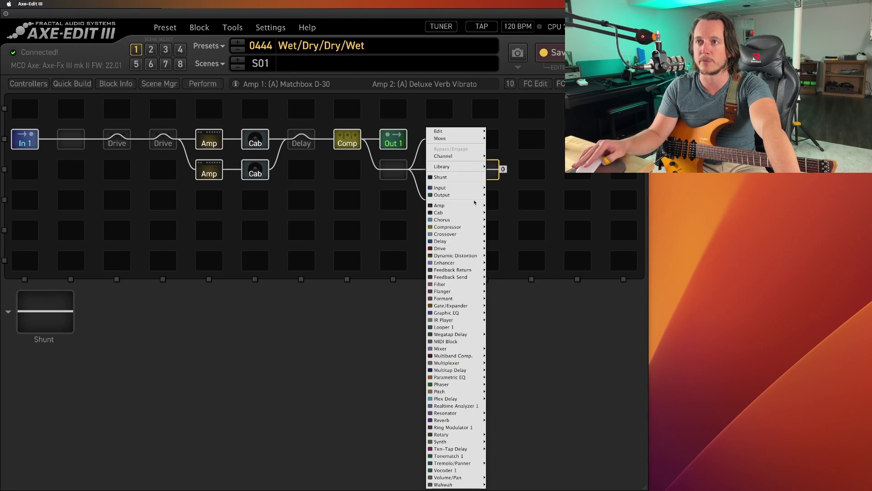
click(502, 201)
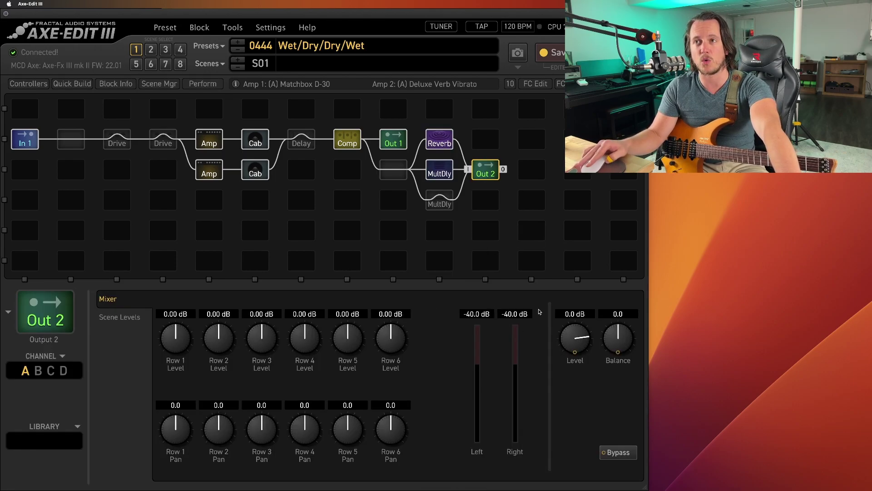
Load the London Plate Para library preset on the Reverb
click(439, 140)
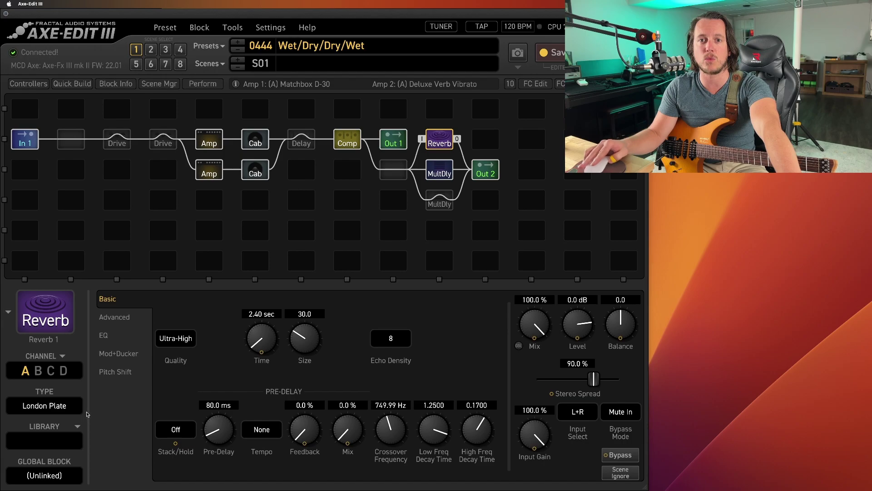
click(47, 448)
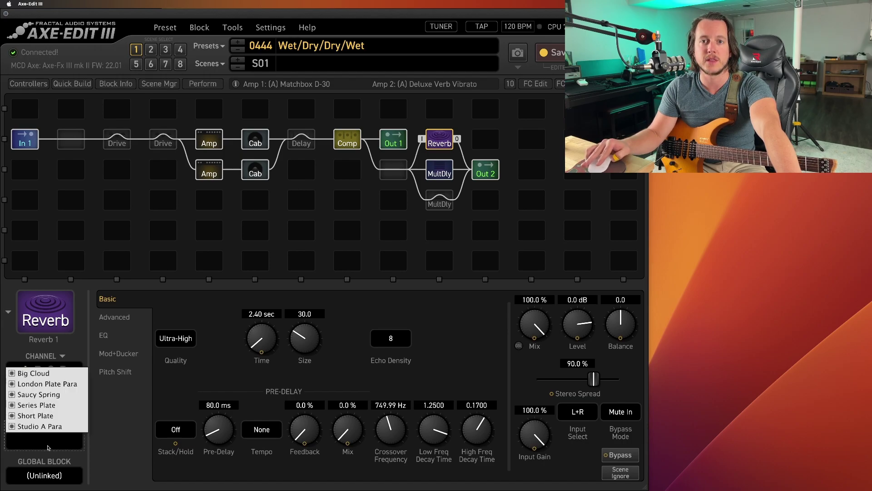
click(59, 384)
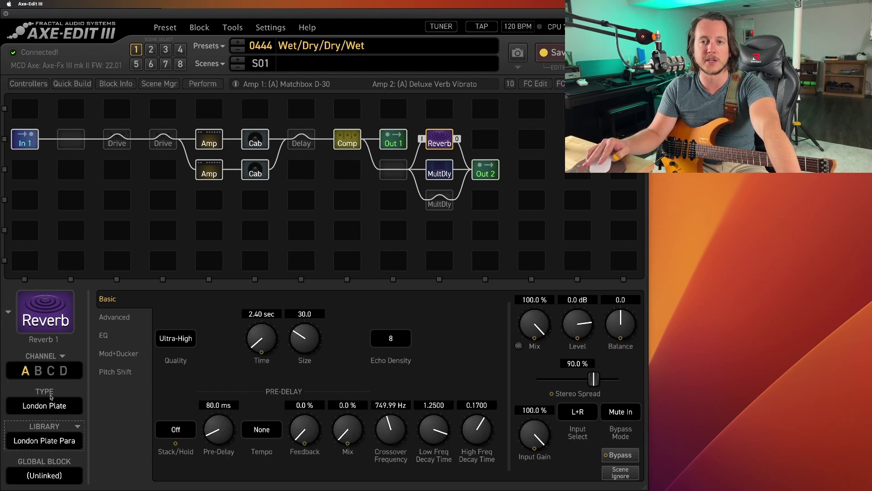
Give Multitap Delay 1 the Ambient preset and Multitap Delay 2 Chorused Lead Dly
click(443, 172)
click(38, 447)
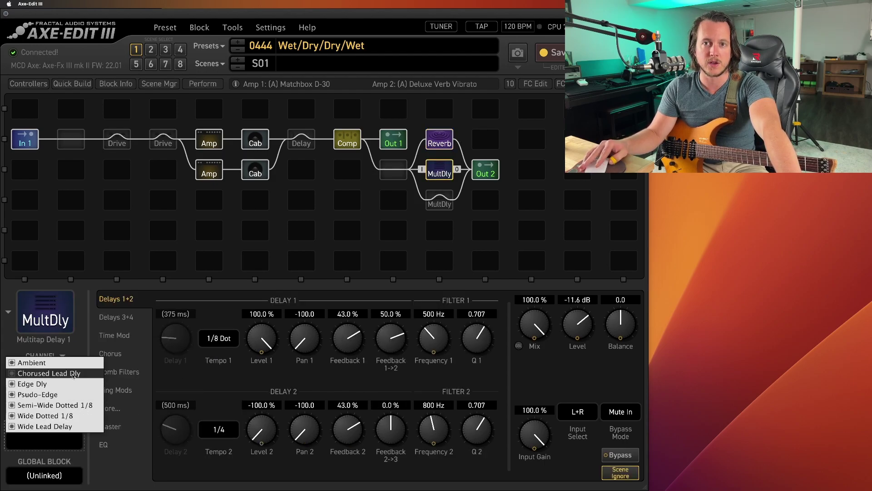
click(46, 362)
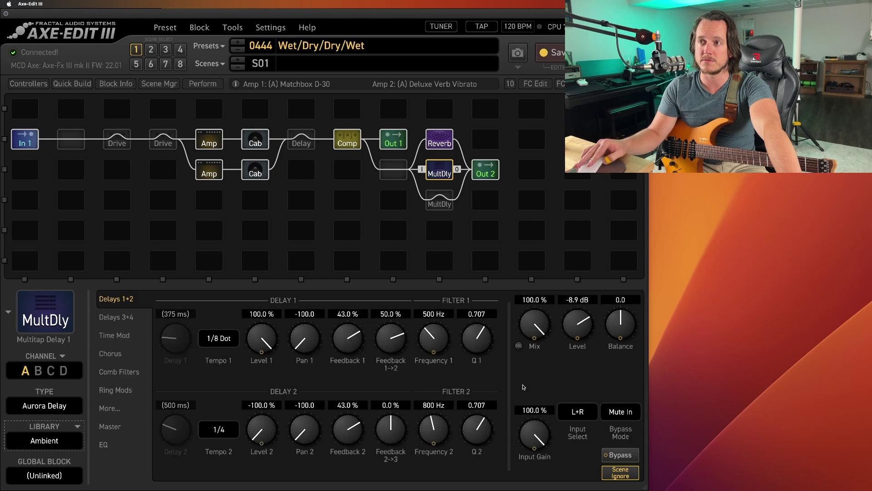
click(439, 203)
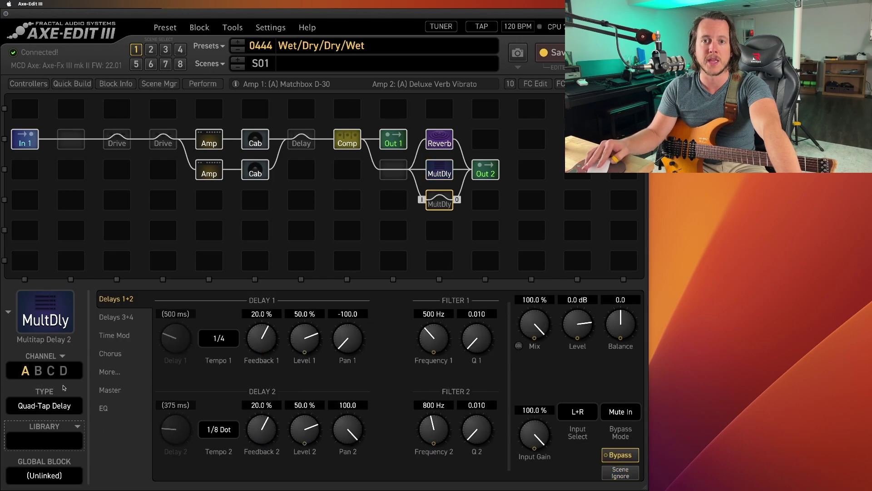
click(53, 444)
click(68, 372)
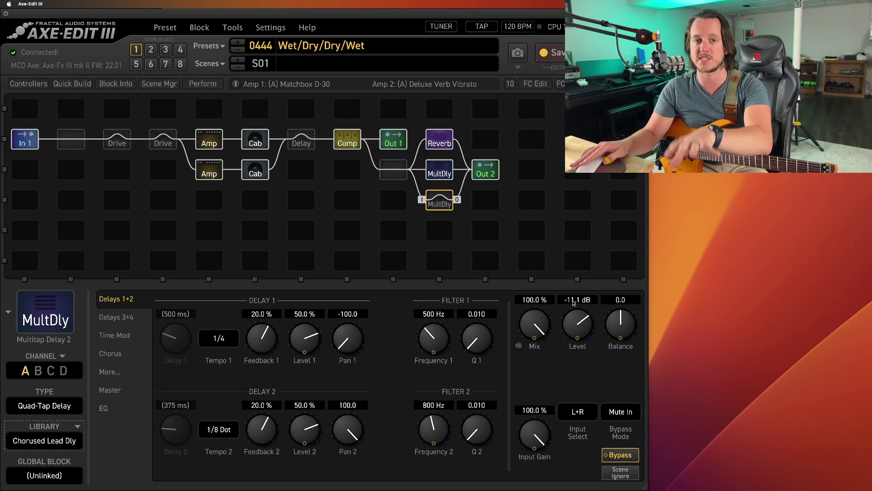
Set the Level of the upper Multitap Delay and the Reverb to 0 dB
double_click(577, 300)
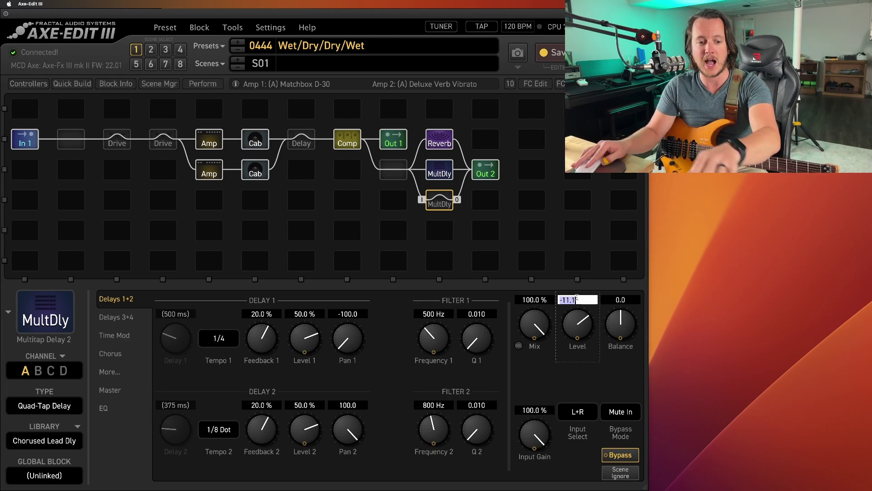
click(439, 171)
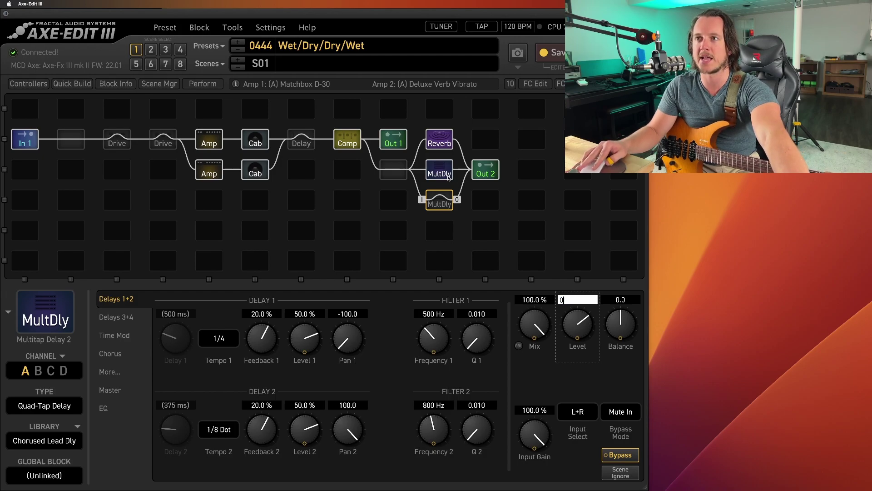
double_click(575, 300)
text(0)
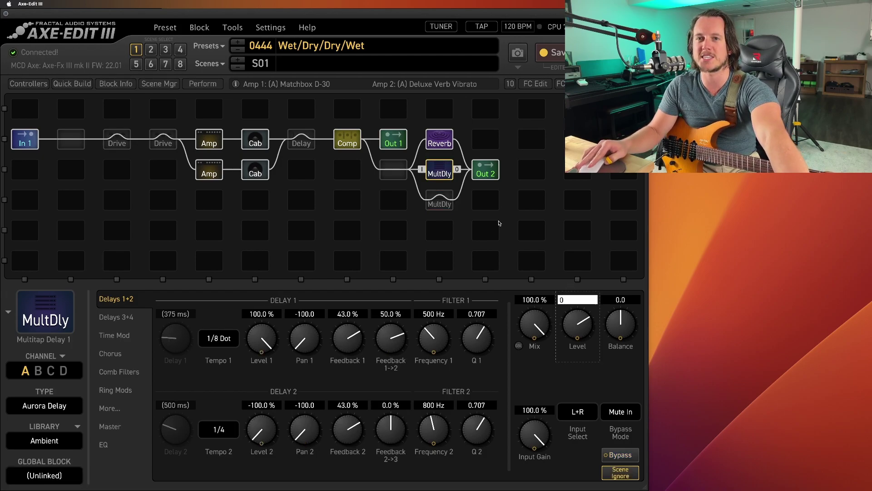
click(440, 144)
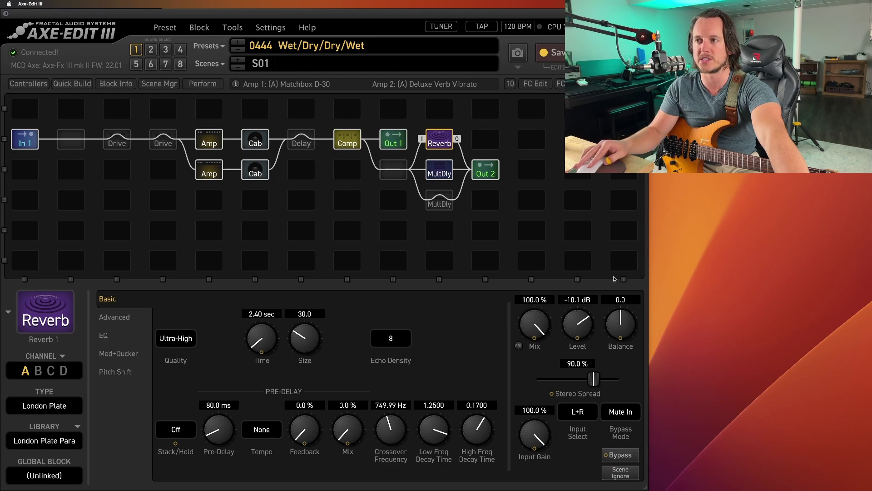
double_click(574, 301)
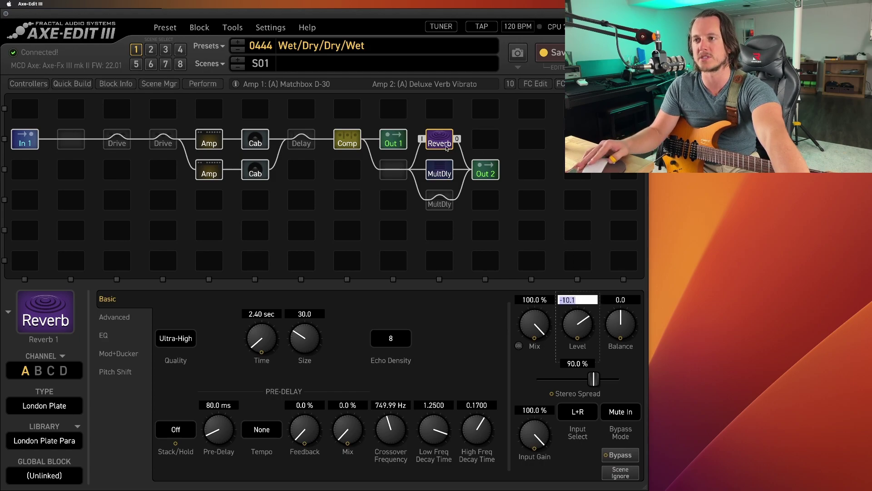
text(0)
key(Return)
key(ctrl+Right)
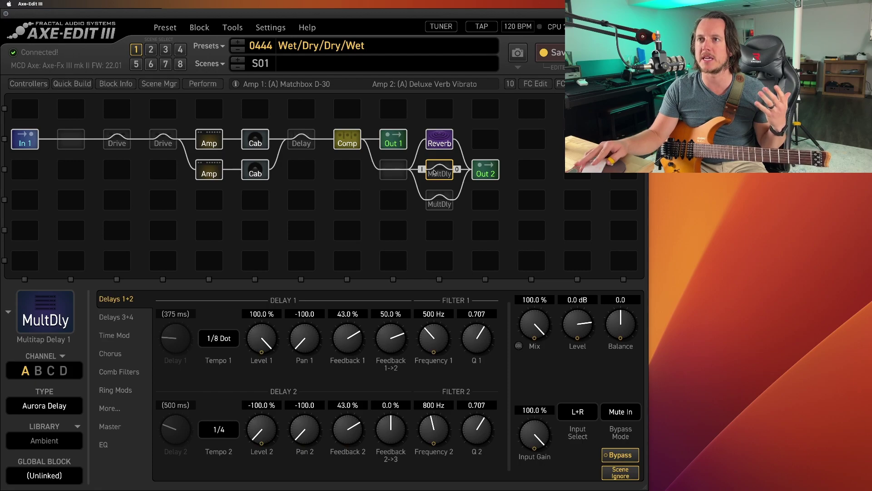
Engage Multitap Delay 1 and lower its Level to -9.7 dB
click(620, 455)
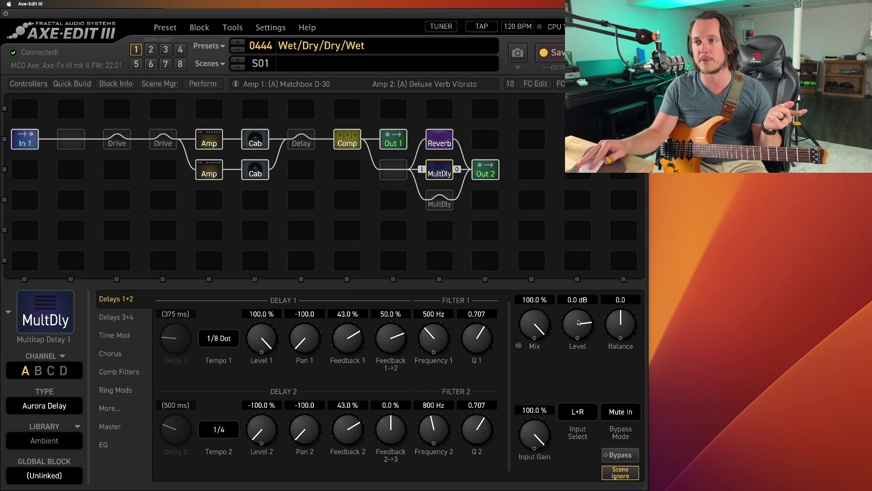
drag(581, 318, 577, 348)
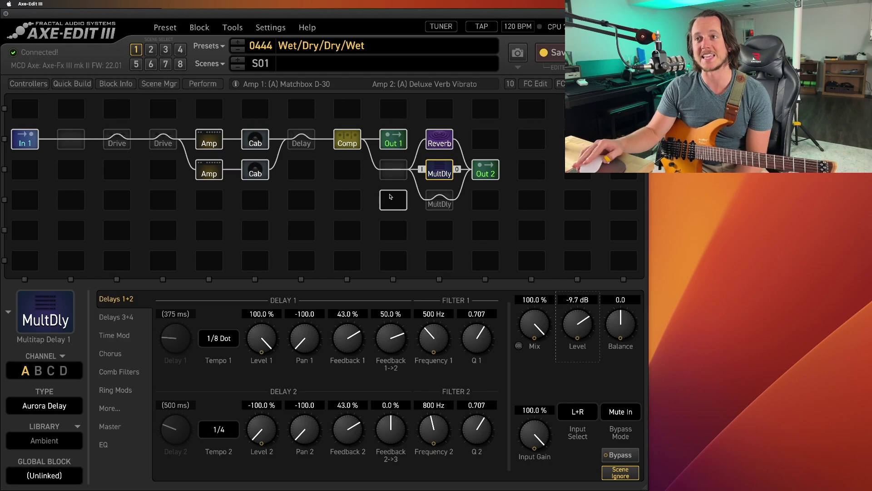
click(439, 202)
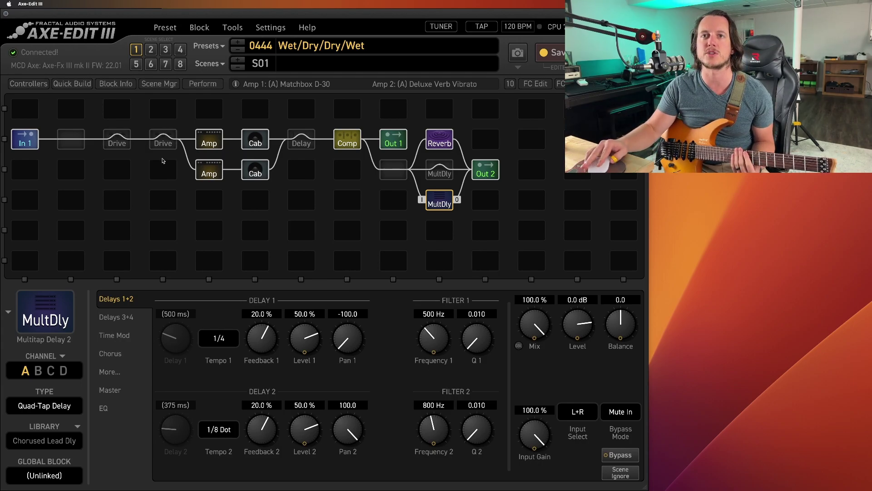
Review the settings of both Drive blocks, the Reverb and both Multitap Delay blocks
click(164, 141)
click(117, 145)
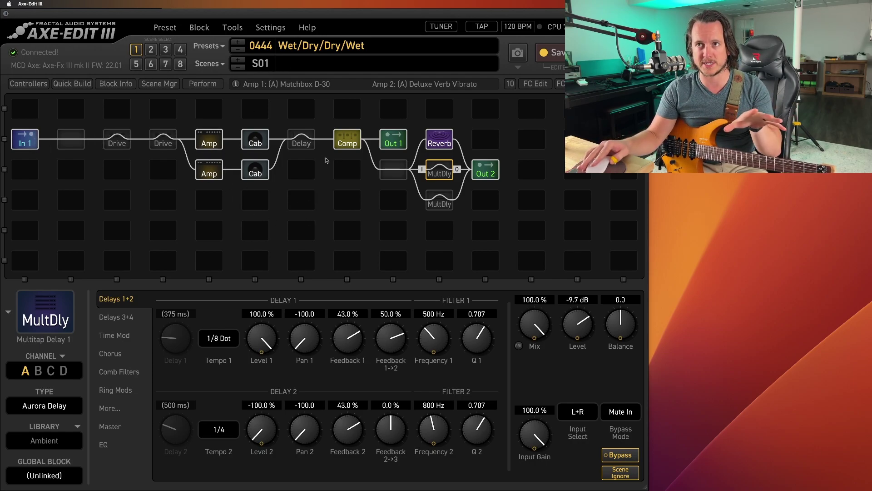
click(437, 139)
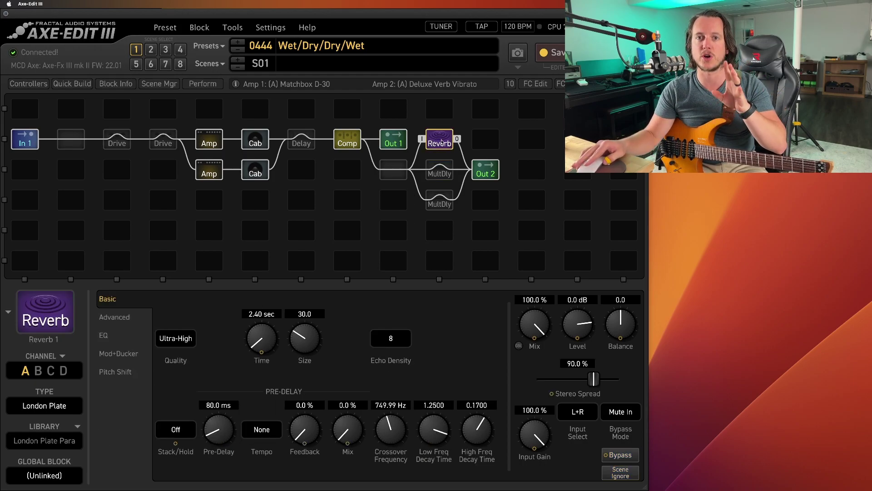
click(440, 172)
click(440, 203)
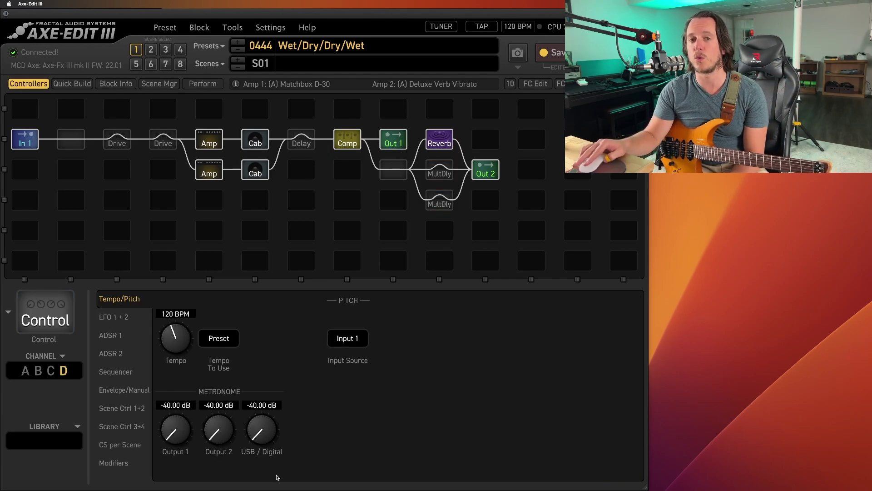
Set the Control block to channel A, then copy the current scene to all scenes
click(25, 370)
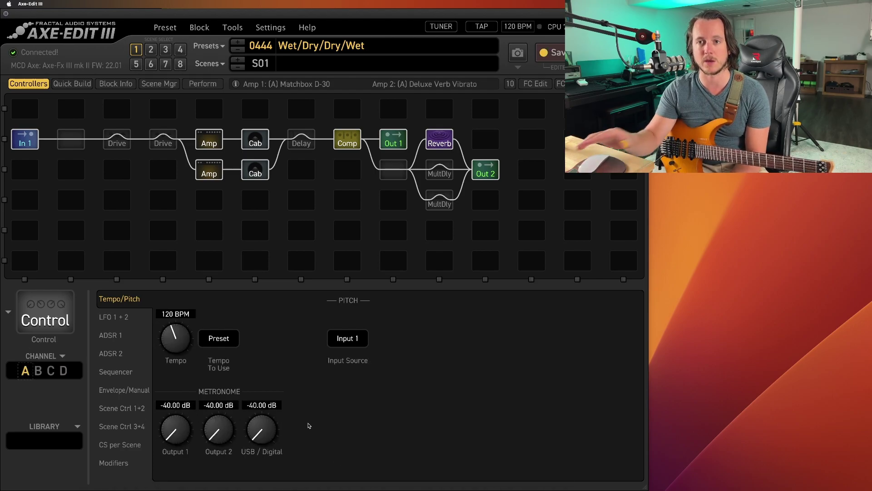
click(37, 91)
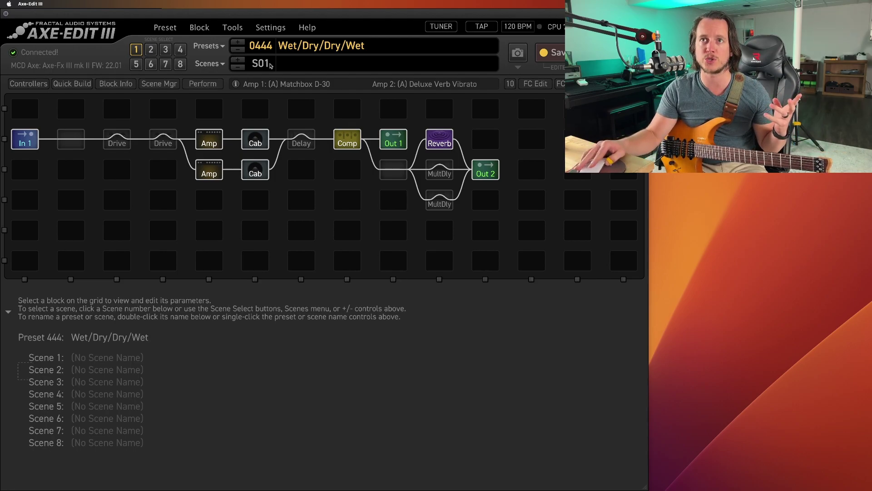
click(210, 64)
mouse_move(236, 184)
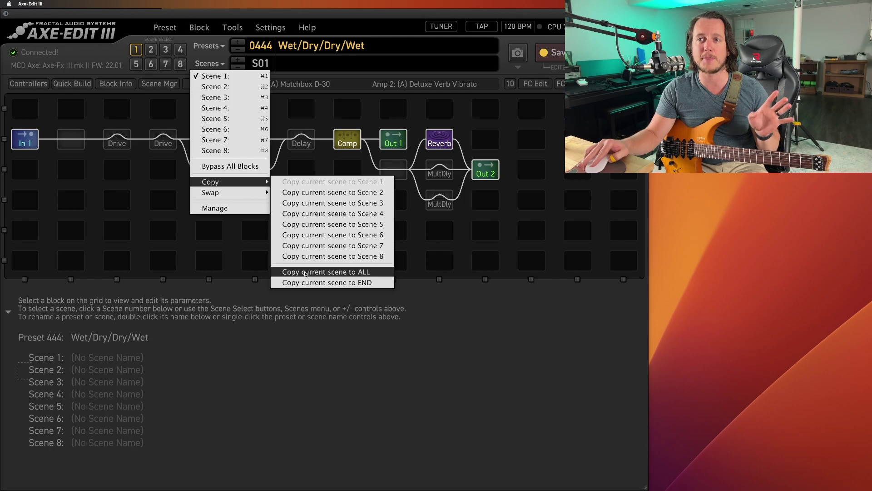
click(337, 276)
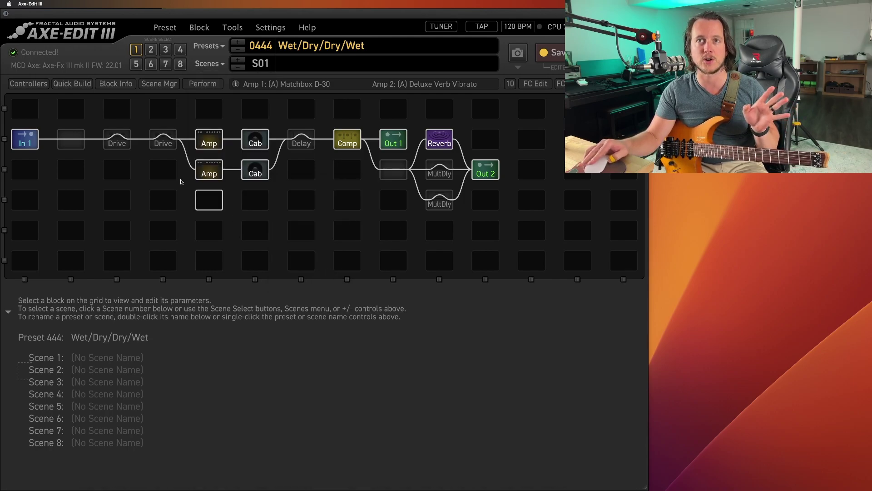
In the Scene Manager, enable follow-selection and check the second Amp's and Delay's per-scene settings
click(159, 84)
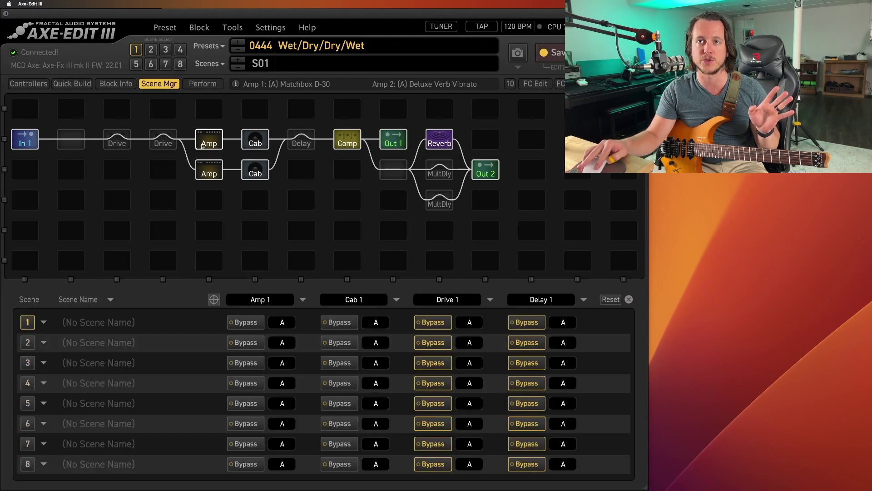
click(213, 299)
click(208, 172)
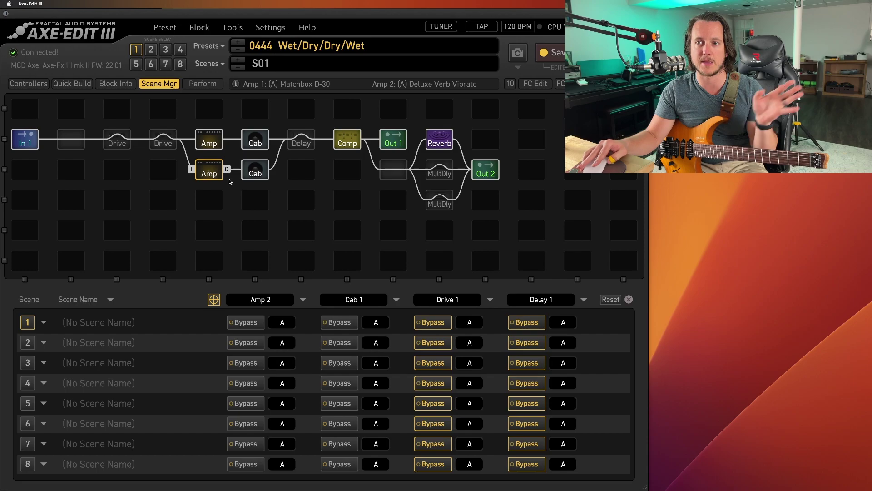
click(303, 142)
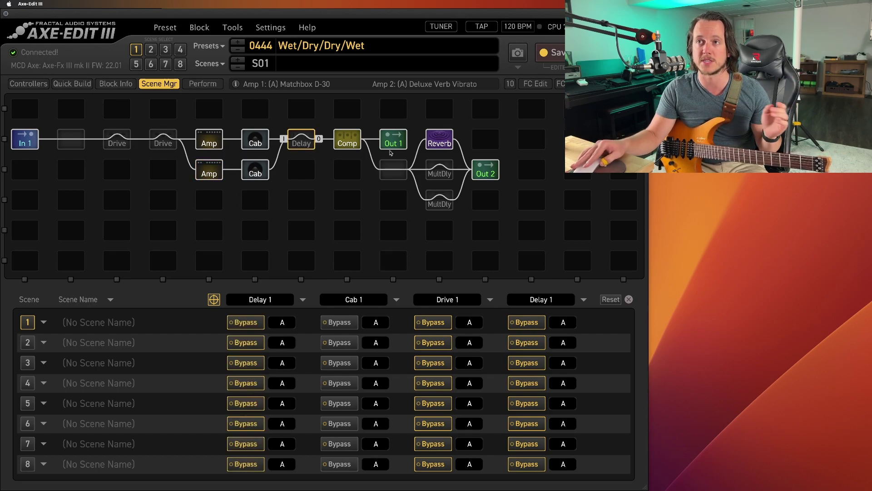
click(158, 84)
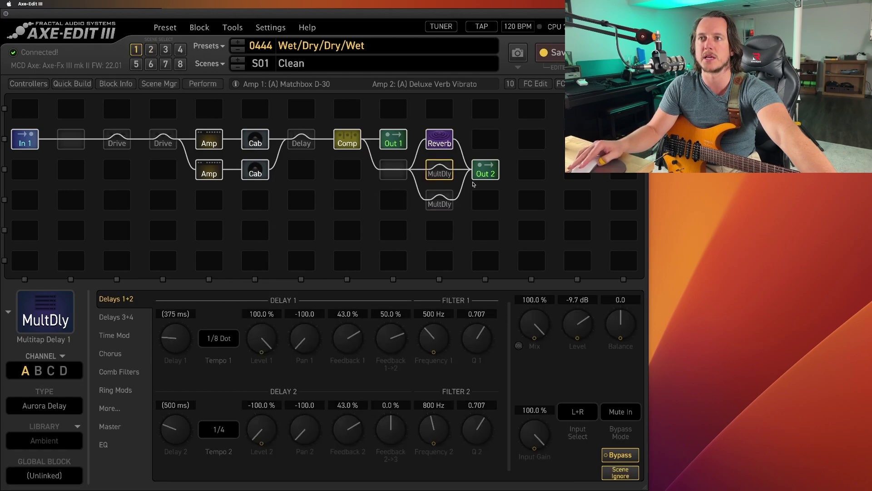
Engage the first Drive in scene 2, then the second Drive, lower Multitap Delay and Delay for scene 3
click(152, 50)
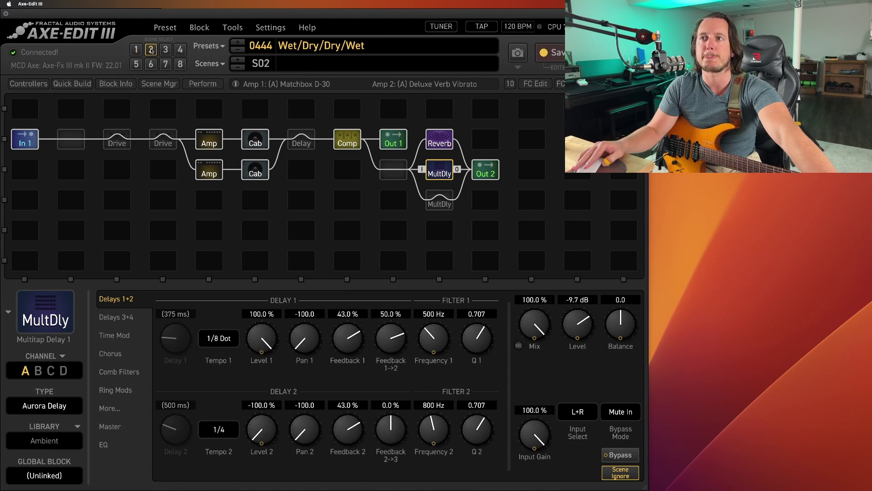
click(115, 143)
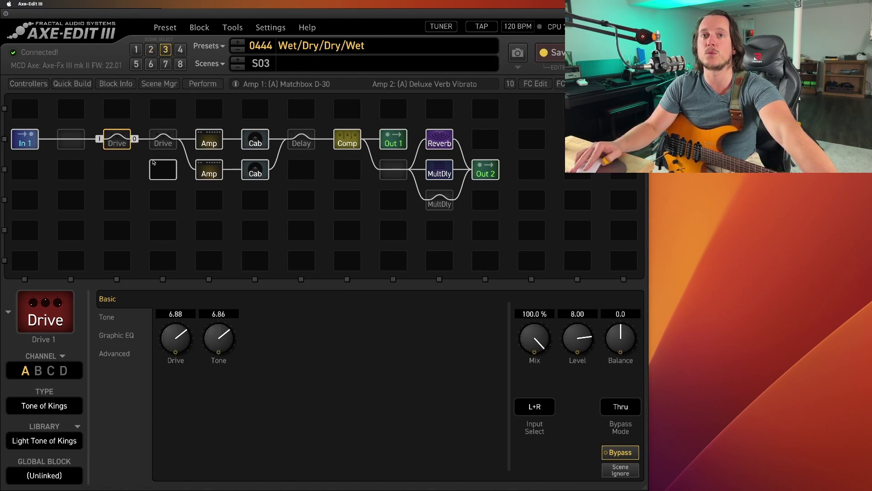
click(164, 142)
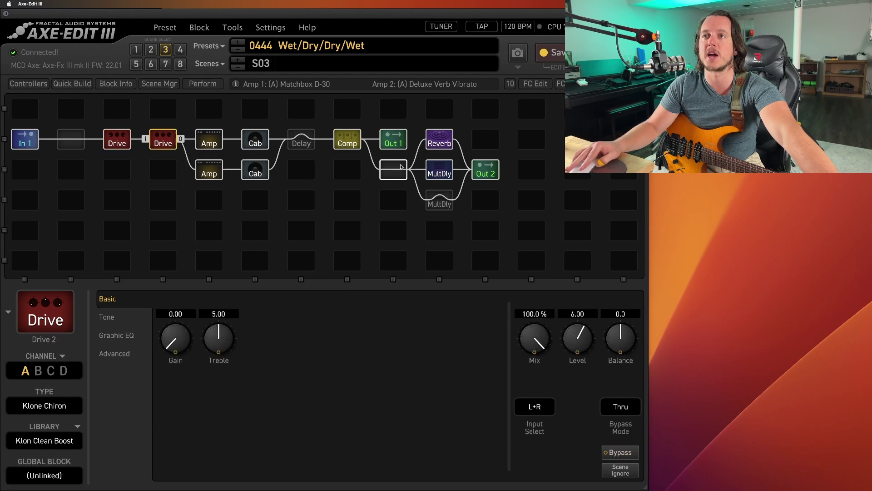
click(440, 170)
click(443, 206)
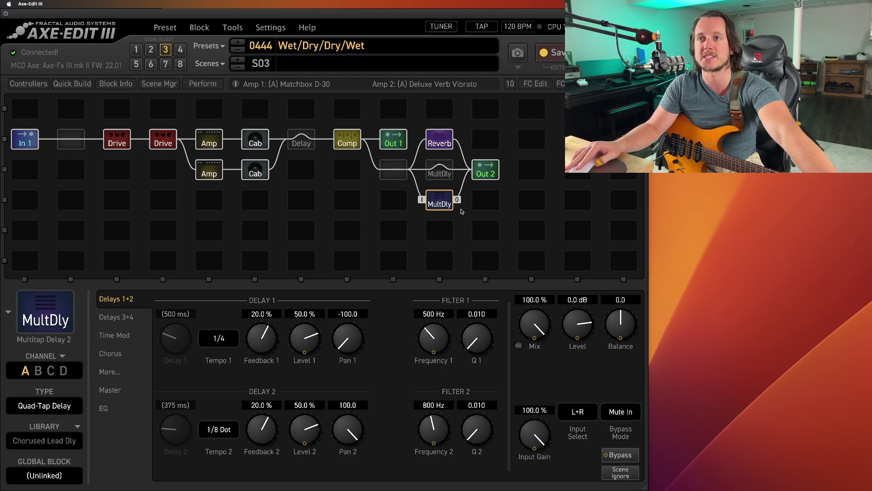
click(301, 139)
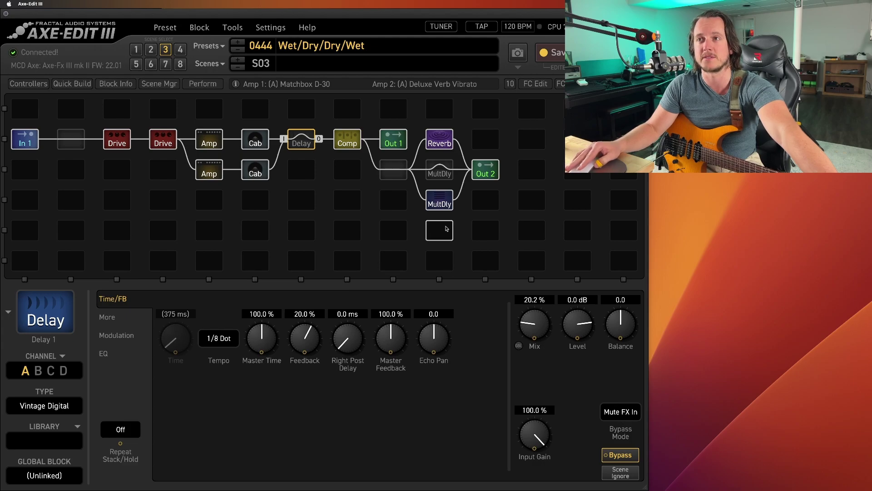
click(433, 200)
click(301, 139)
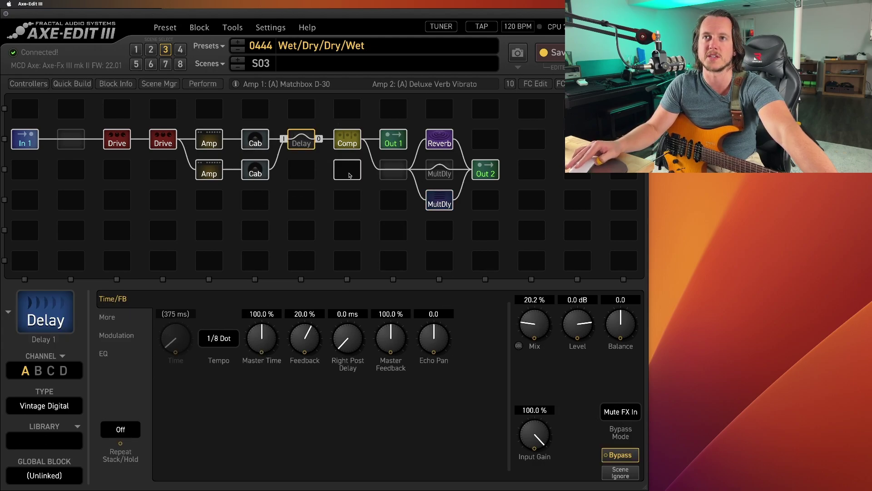
Engage the middle Multitap Delay and Delay block in scene 4, return to scene 1 and save the preset
click(180, 49)
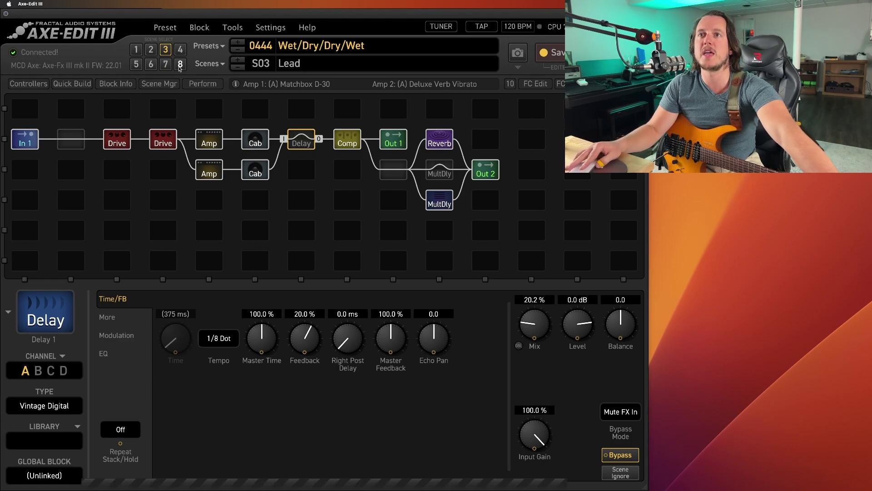
click(439, 171)
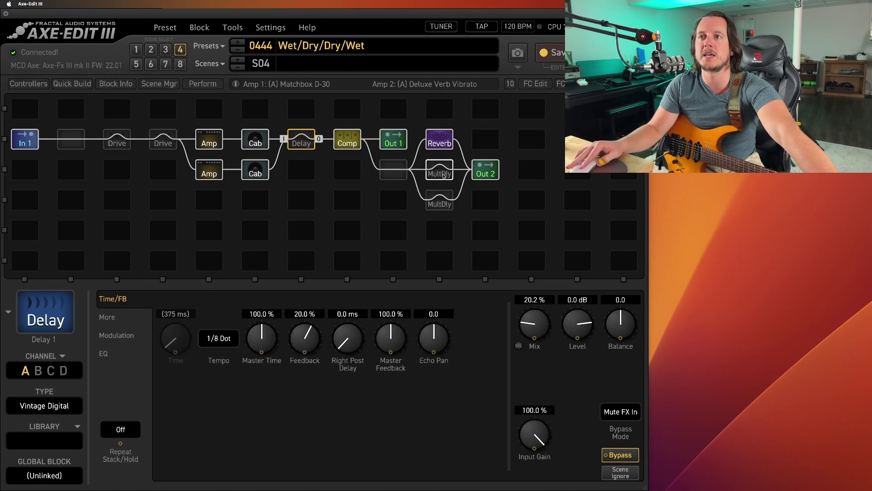
click(312, 149)
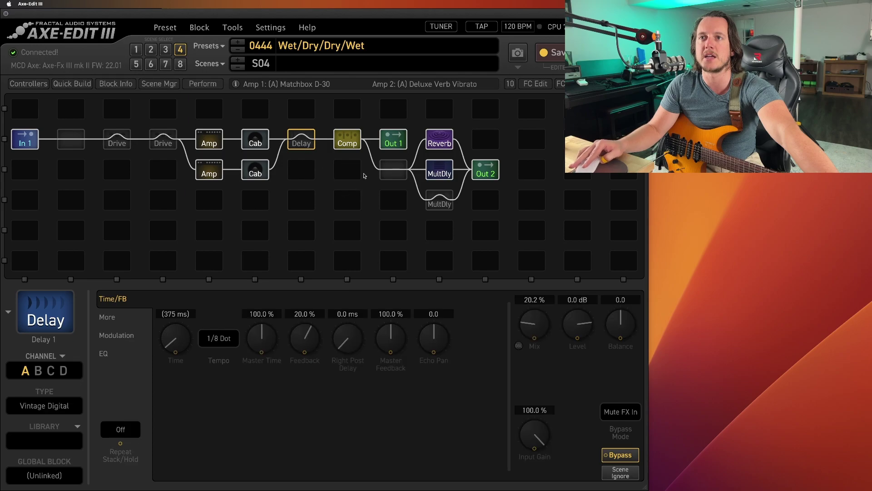
click(136, 49)
click(551, 52)
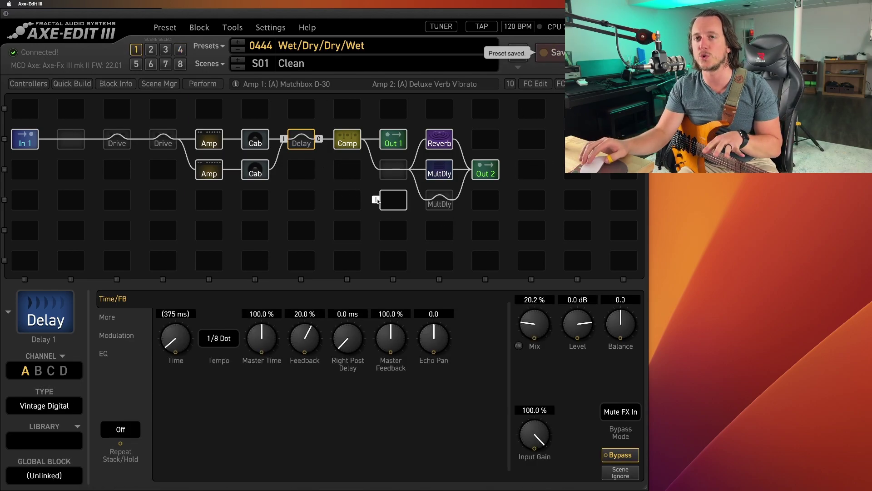
Switch from Axe-Edit III to the UC Surface mixer with Cmd+Tab
key(super+Tab)
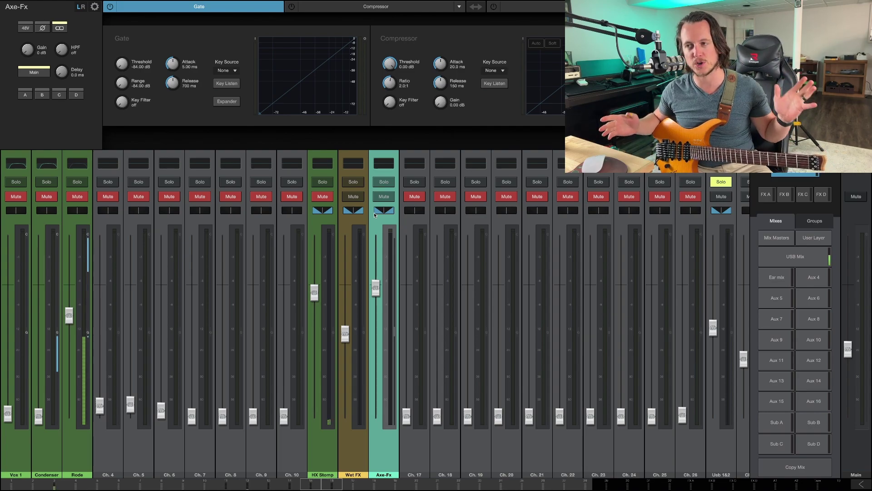
Switch back to the Axe-Edit III editor
key(ctrl+Left)
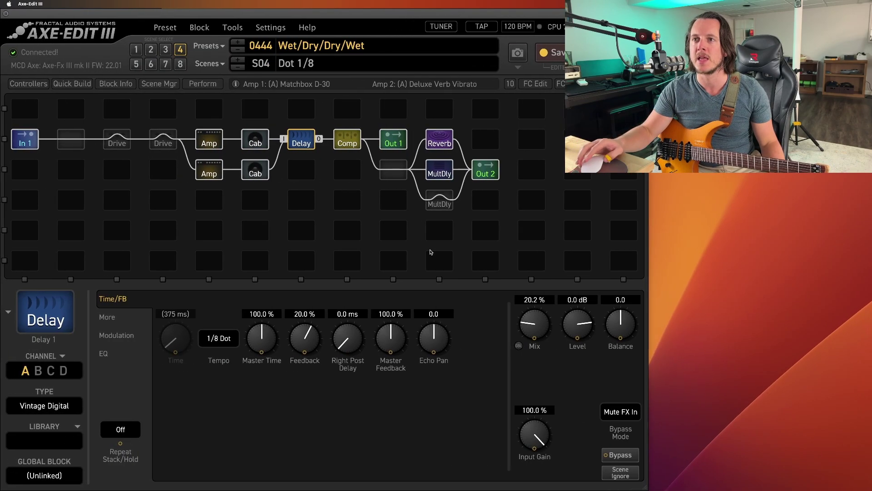